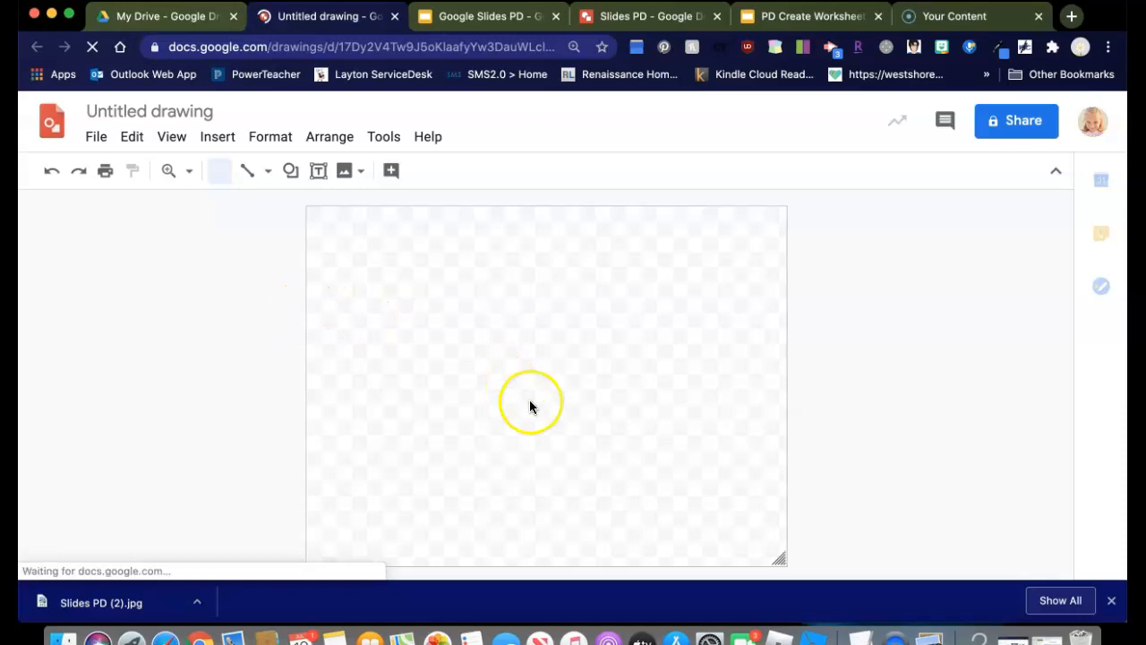
Step: Add a wide, center-aligned text box across the top of the drawing with the title "Four Sided Shapes"
click(320, 174)
drag(357, 216, 734, 259)
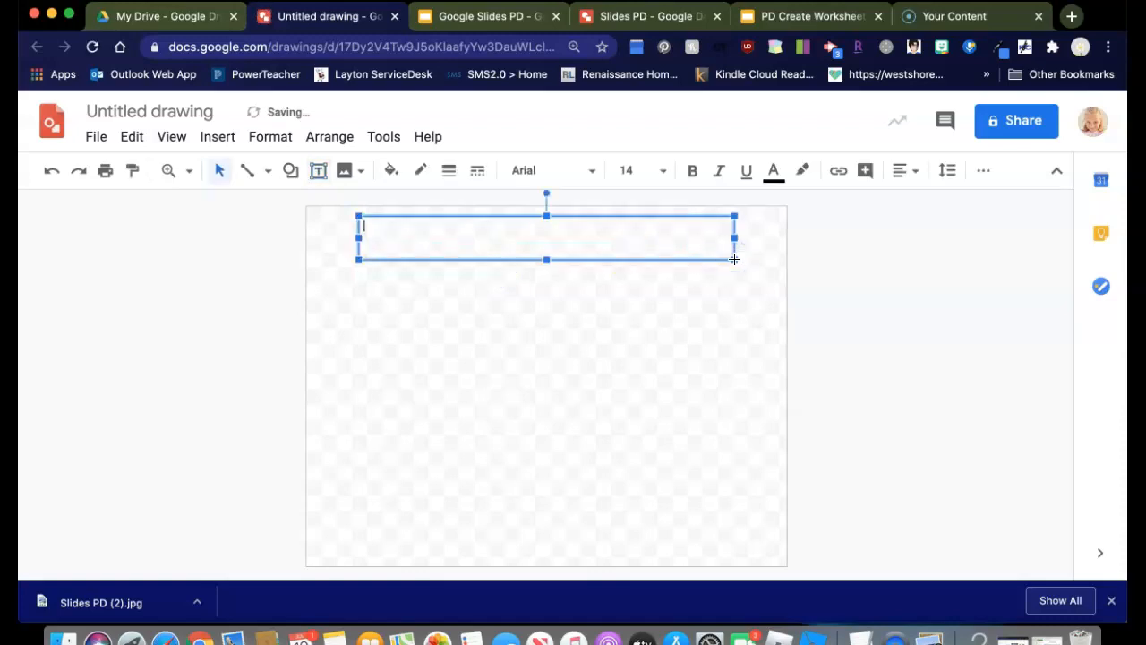
click(914, 180)
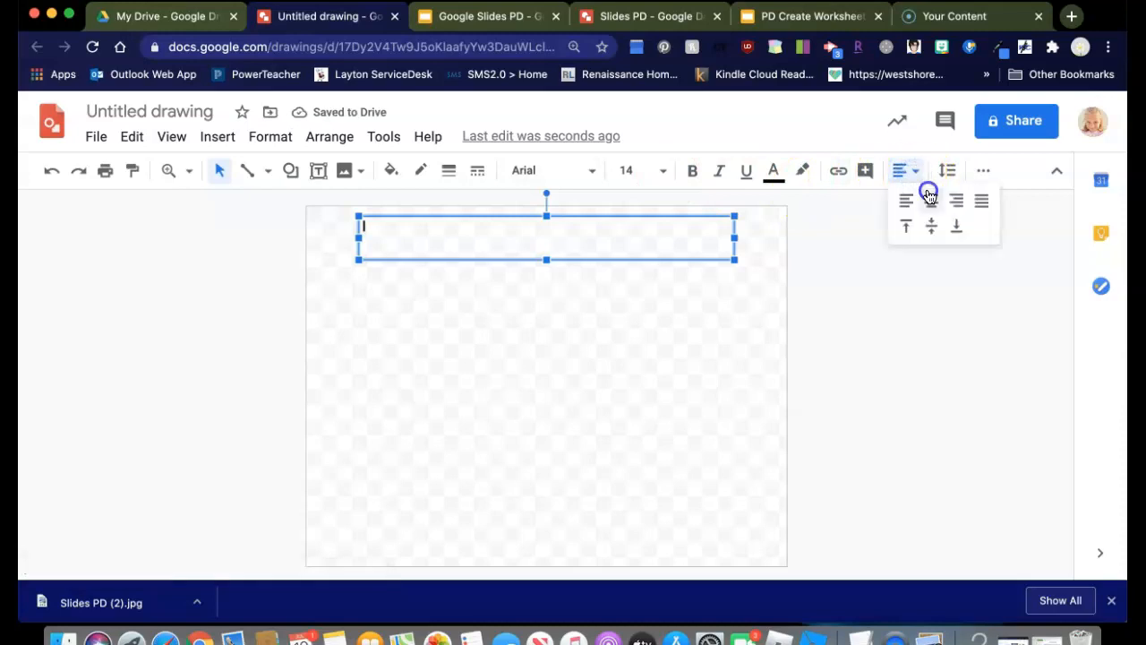
click(929, 196)
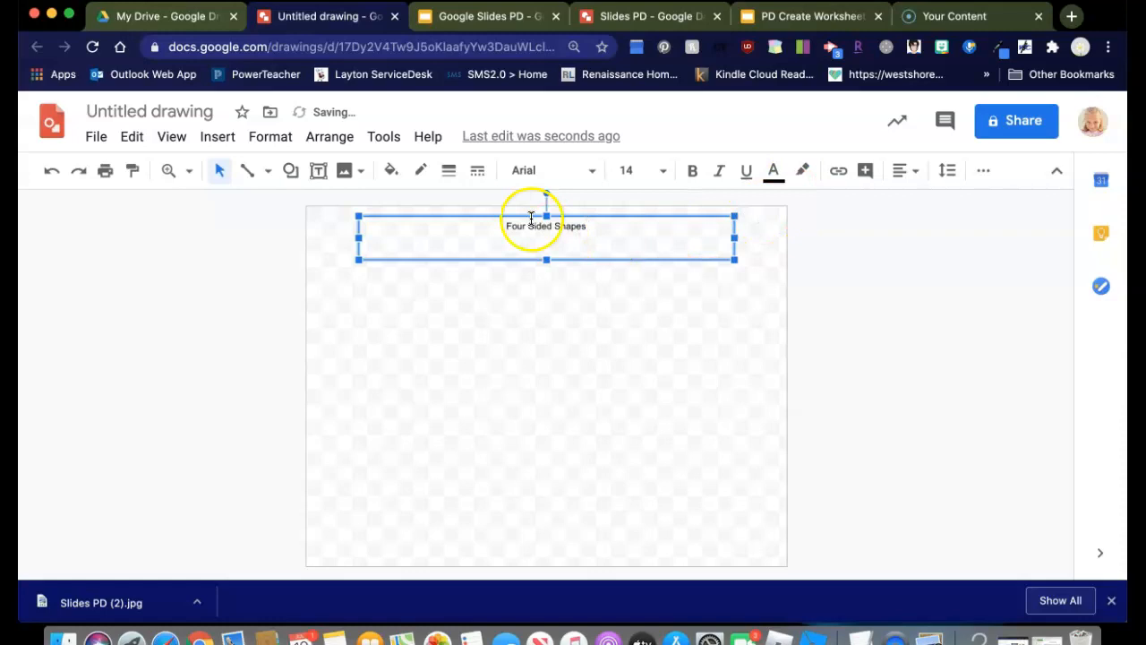
Step: Format the "Four Sided Shapes" title as underlined Autour One at size 30
click(590, 226)
drag(591, 226, 496, 216)
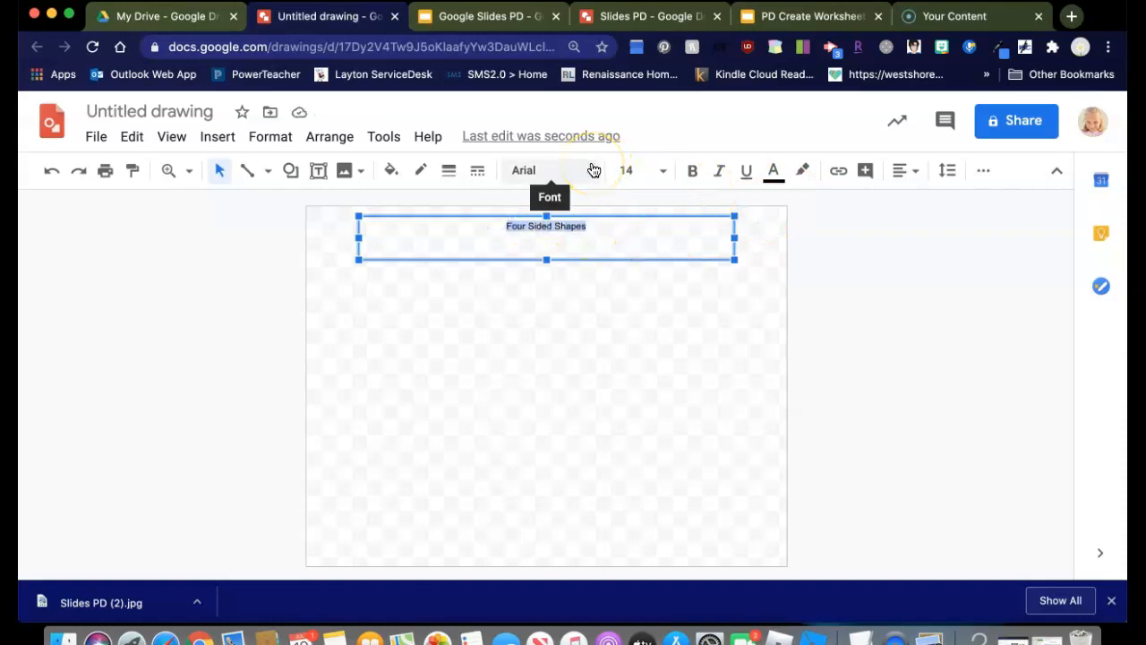
click(664, 171)
click(633, 507)
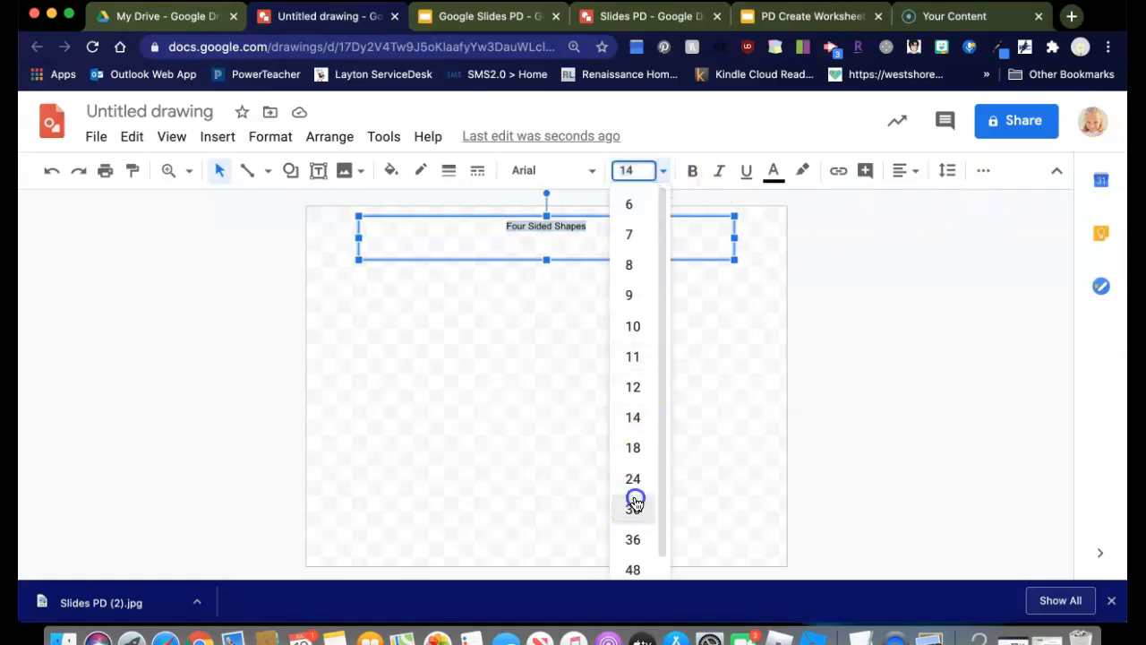
click(592, 171)
click(574, 279)
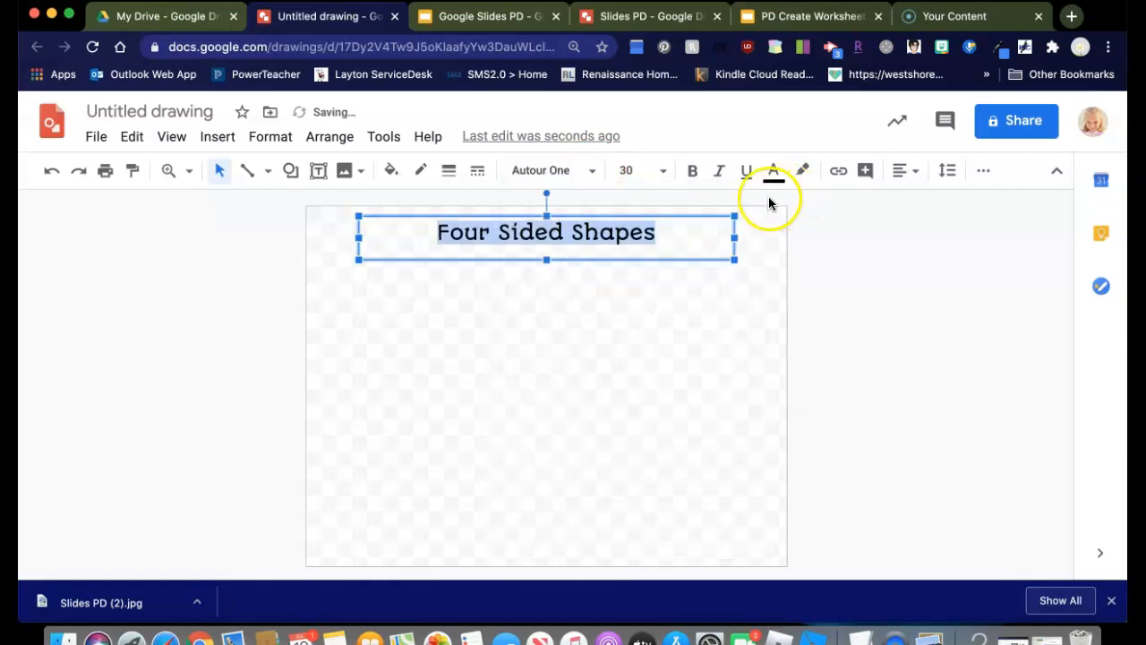
click(747, 170)
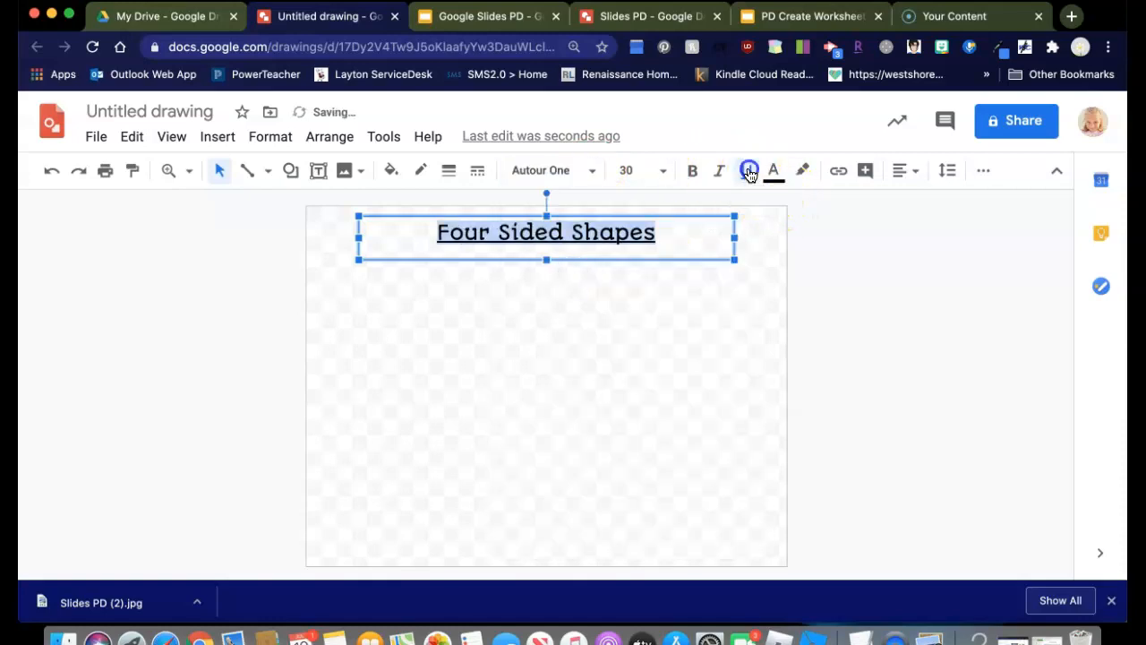
click(508, 299)
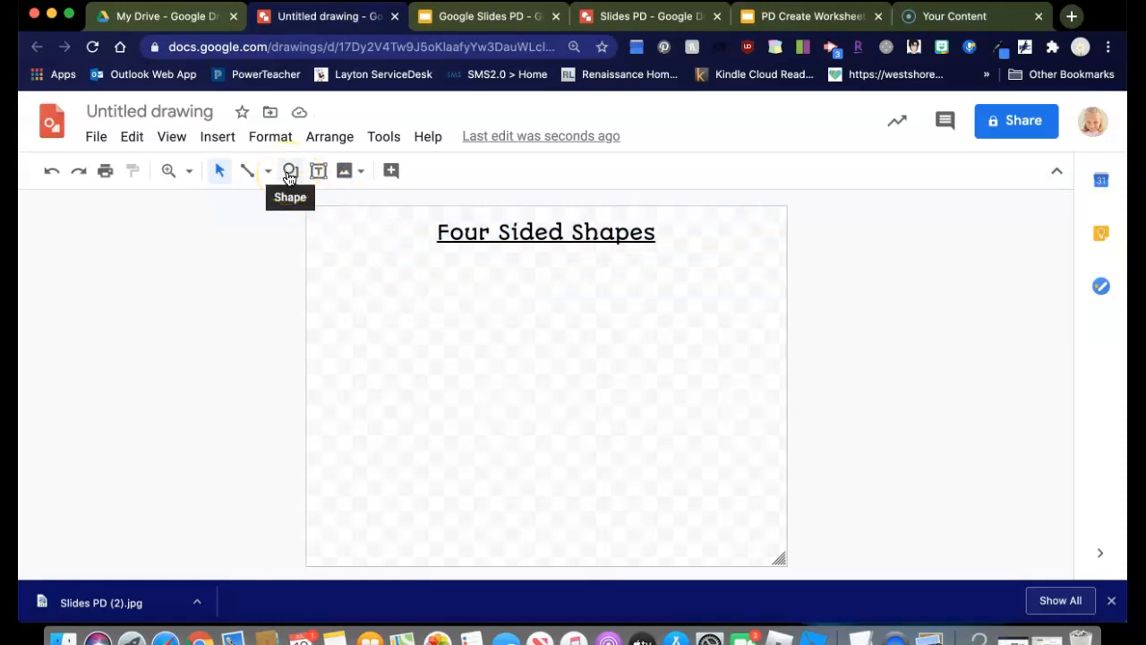
Step: Insert a 2 x 2 table, stretch it to fill the page below the title, and shorten its first row into a header
click(218, 136)
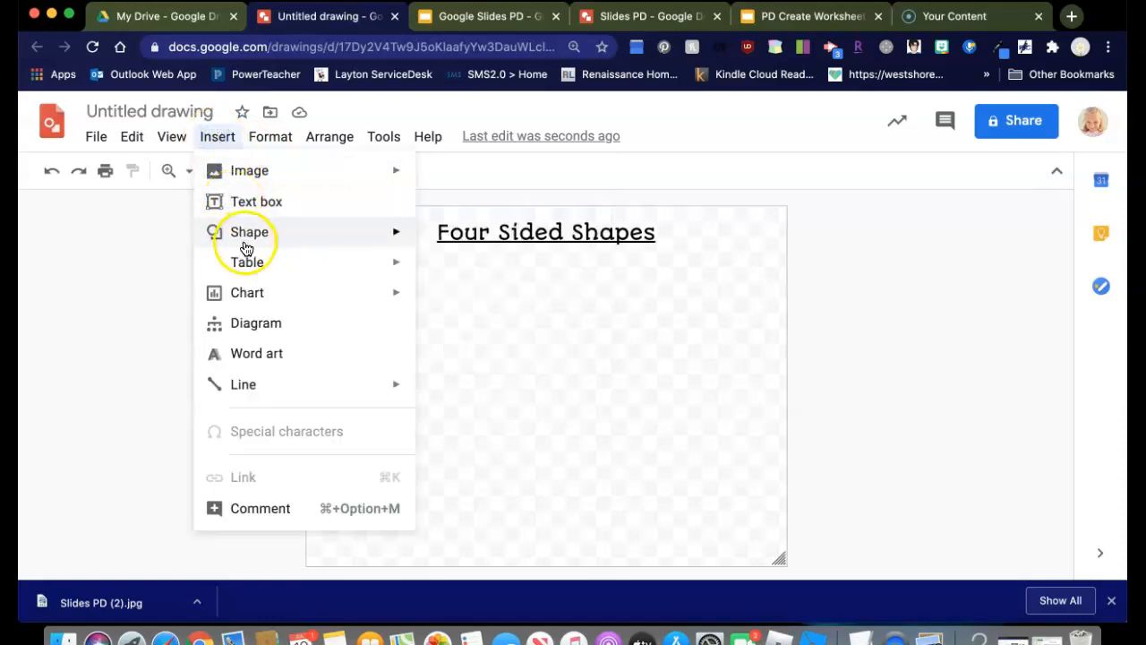
mouse_move(289, 259)
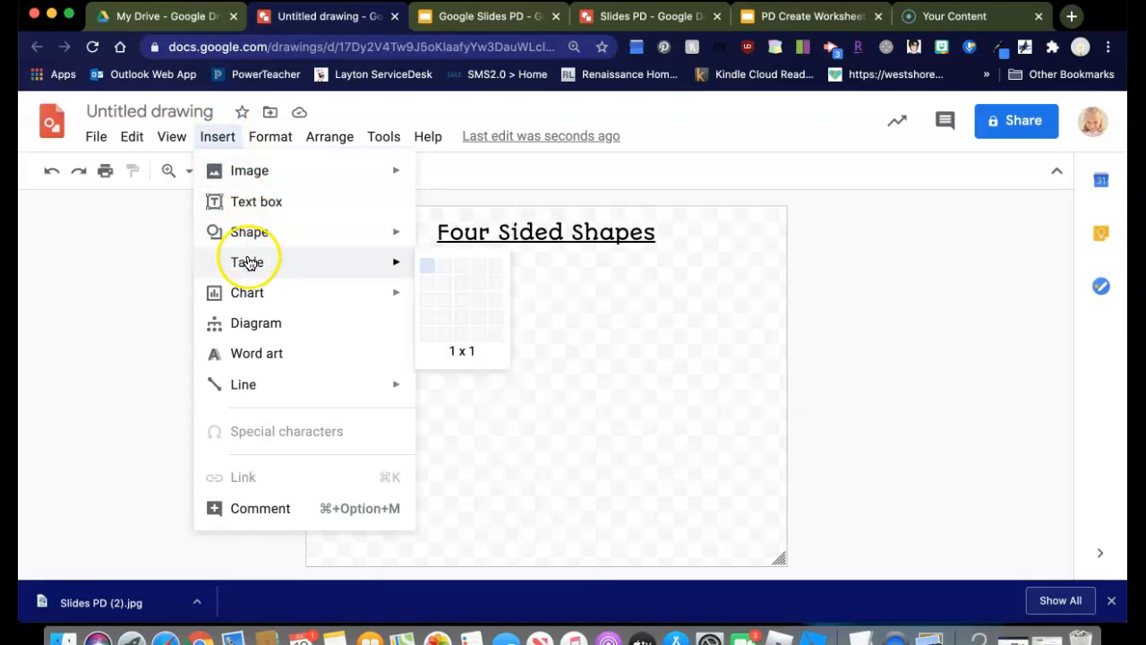
click(445, 284)
drag(352, 361, 309, 260)
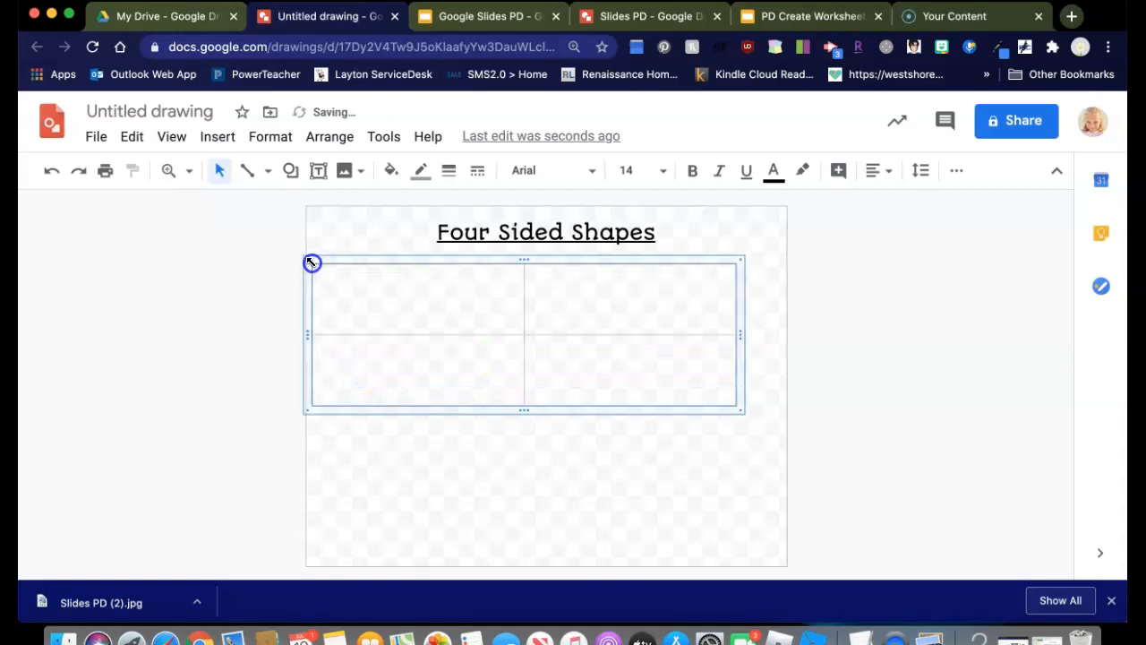
drag(736, 408, 785, 557)
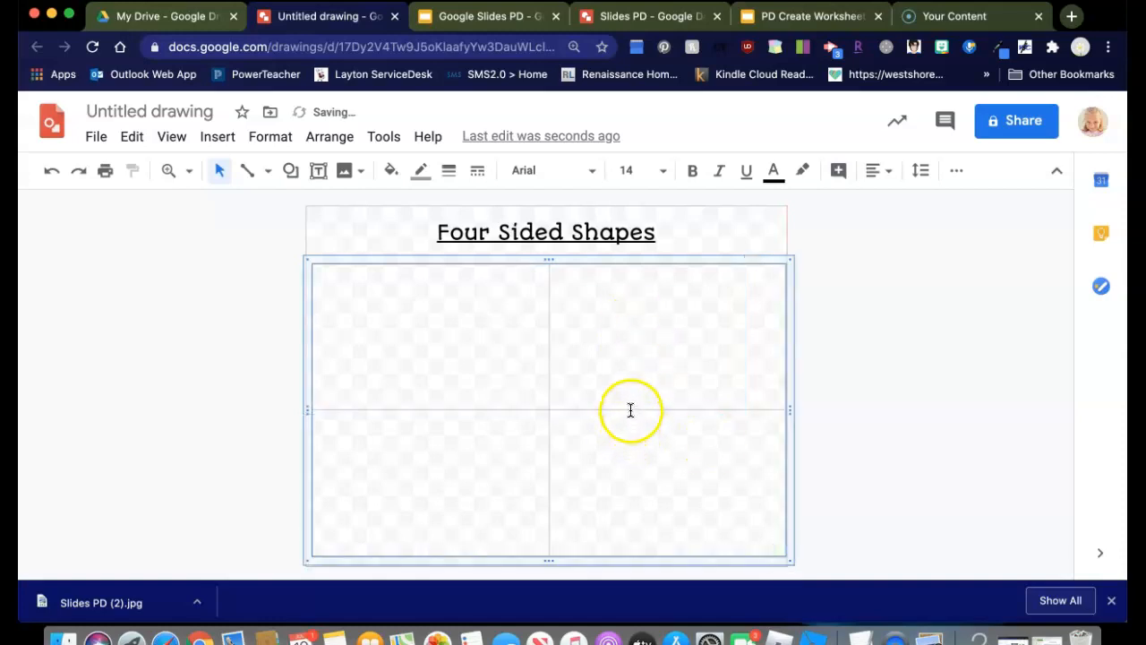
drag(632, 408, 629, 314)
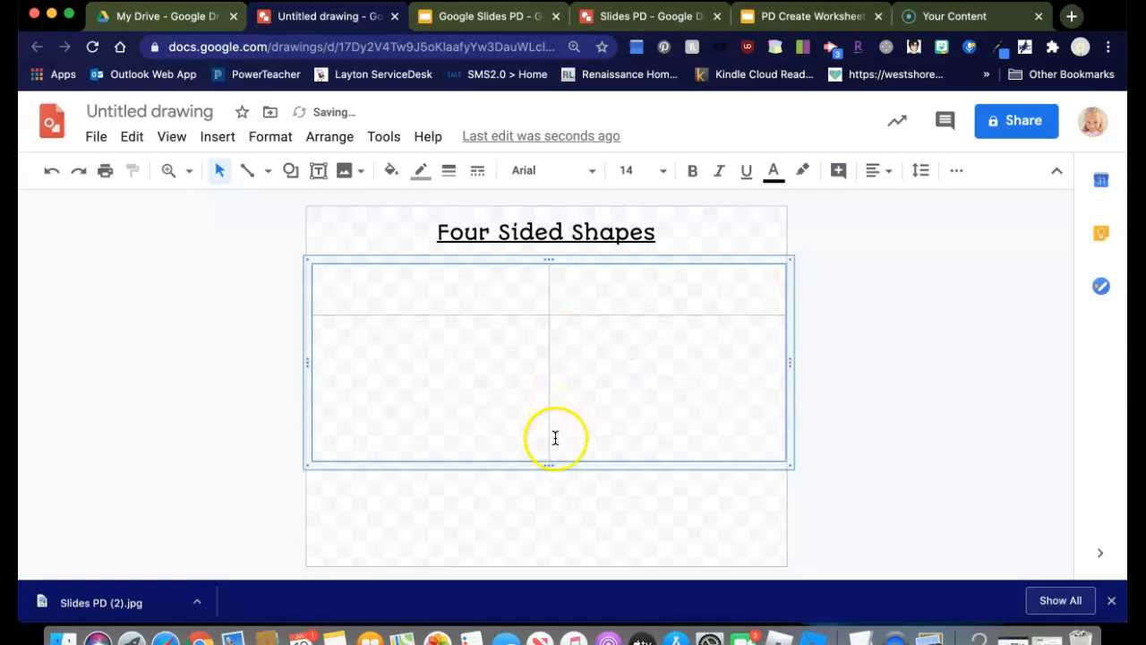
Step: Enter "Four Sided Shapes" and "Not Four Sided Shapes" as the headings of the table's two columns
click(409, 295)
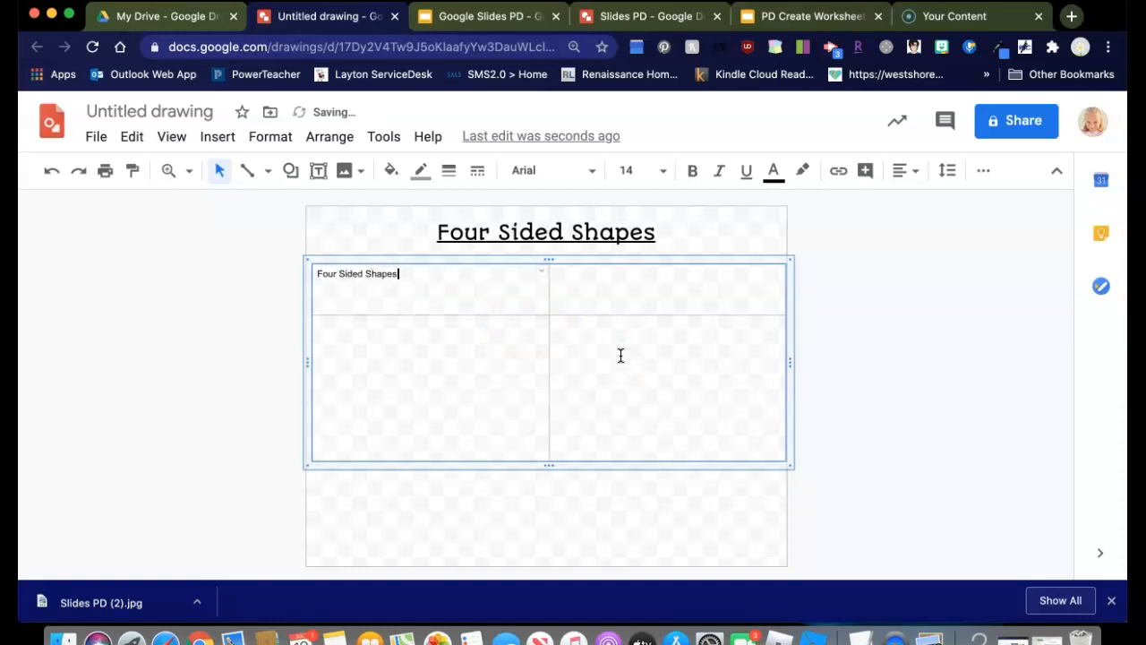
click(700, 290)
text(Not Four Sided Shapes)
Step: Format both column headings in the table's first row as Autour One at size 30
drag(717, 299, 322, 286)
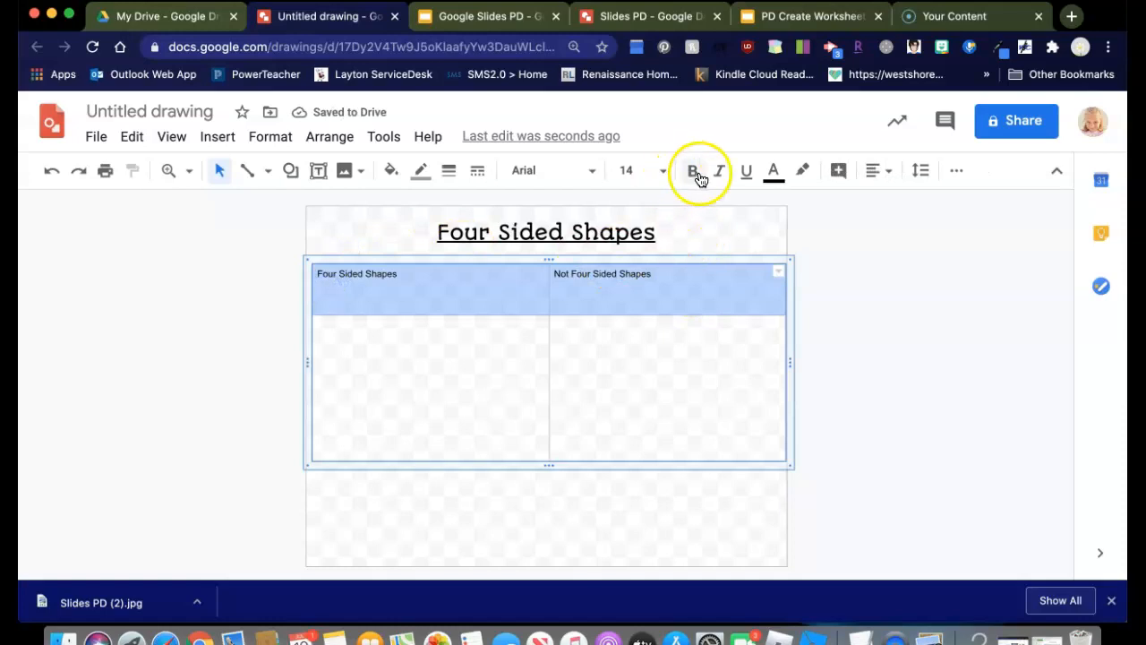
click(660, 172)
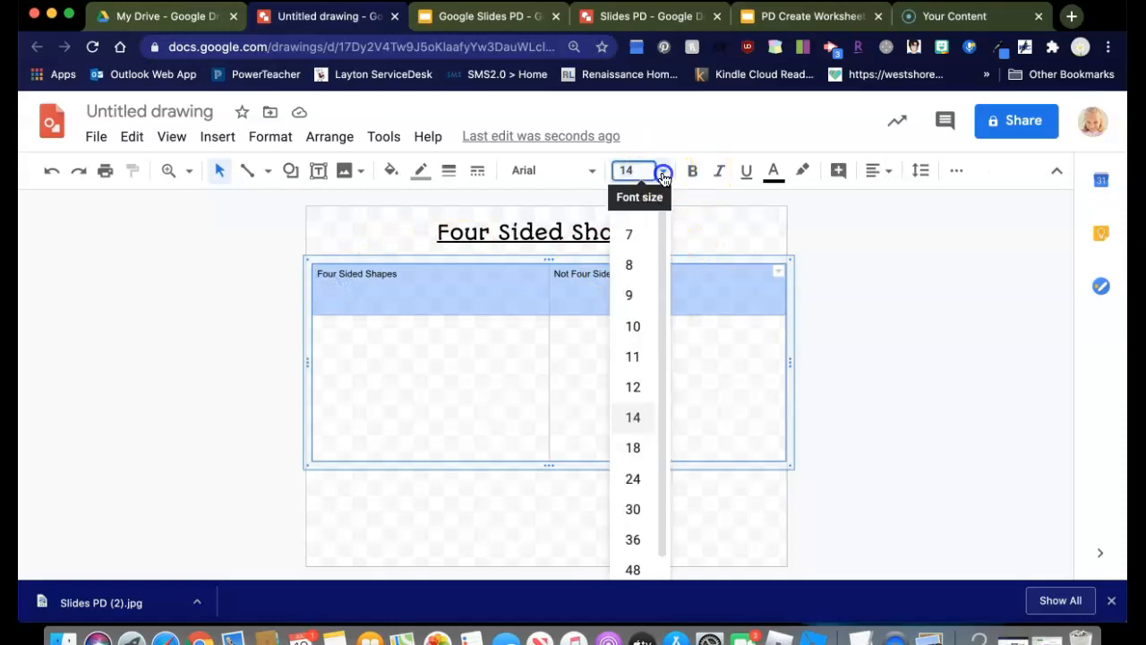
click(641, 504)
click(592, 170)
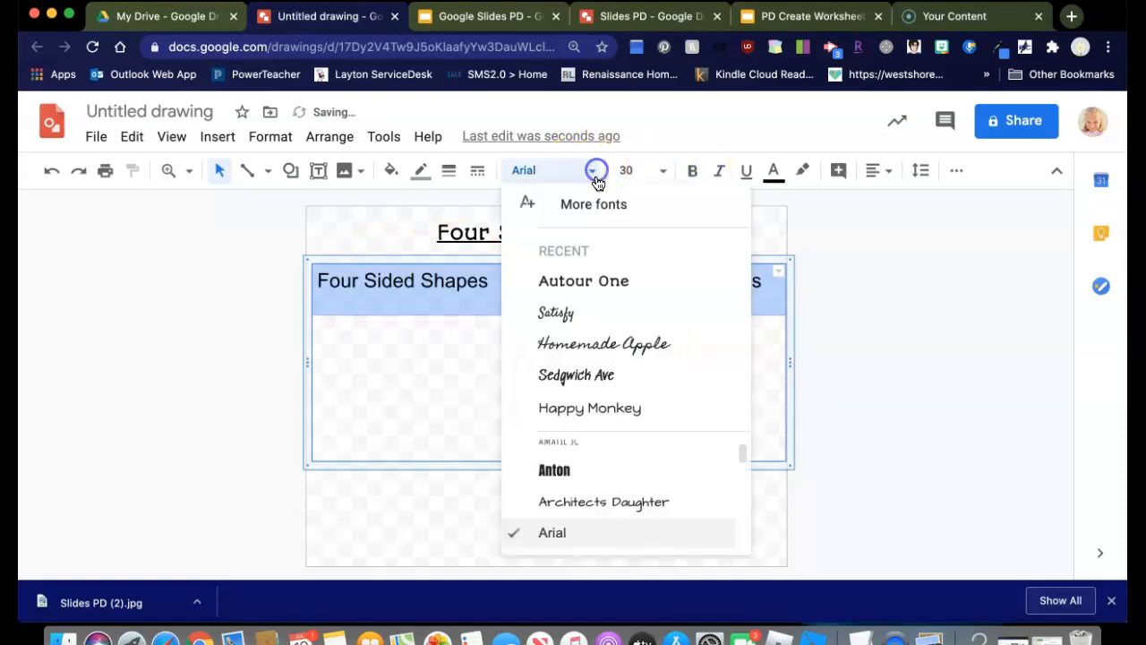
click(582, 282)
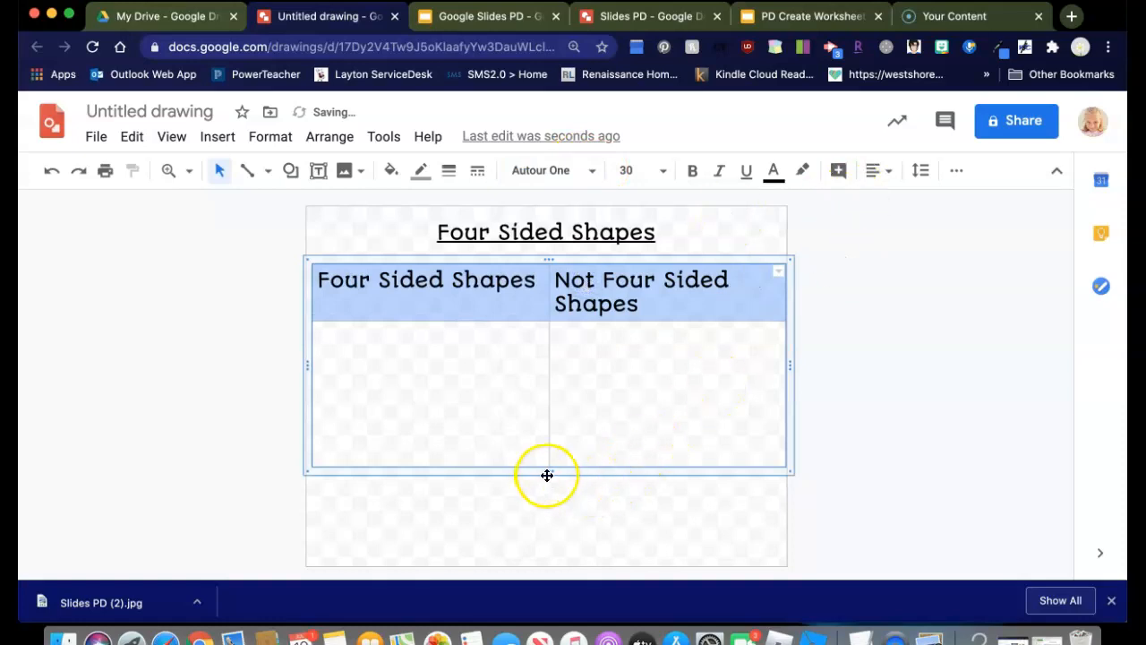
Step: Stretch the table down towards the page's lower edge and reduce the header row to fit just around its headings
drag(549, 472, 547, 560)
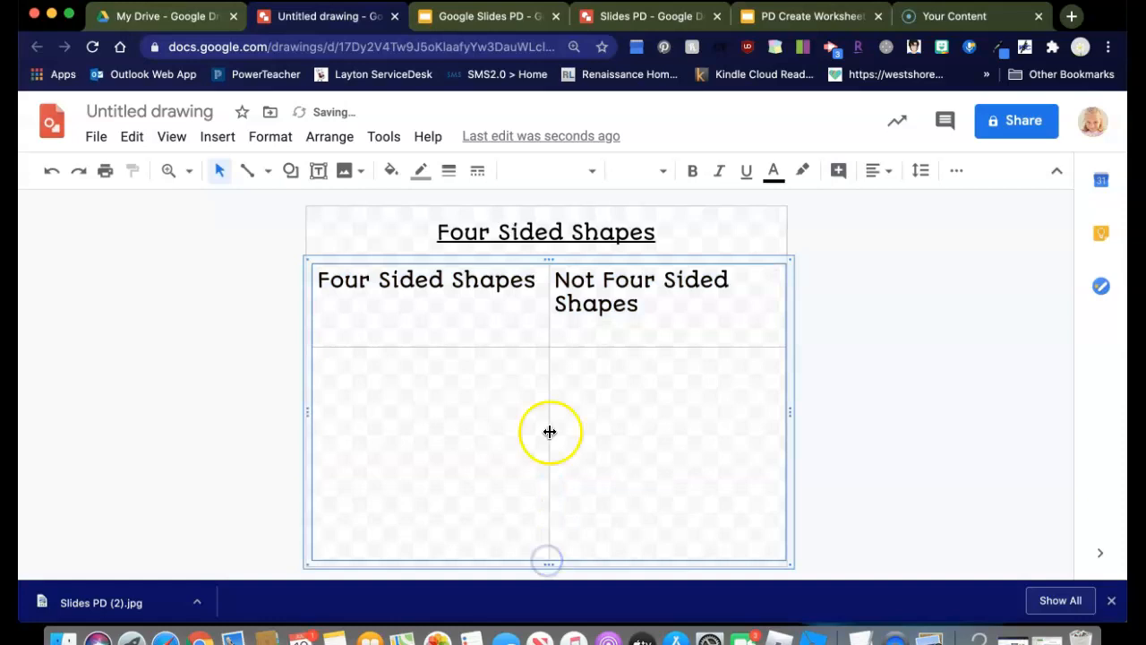
drag(576, 346, 575, 326)
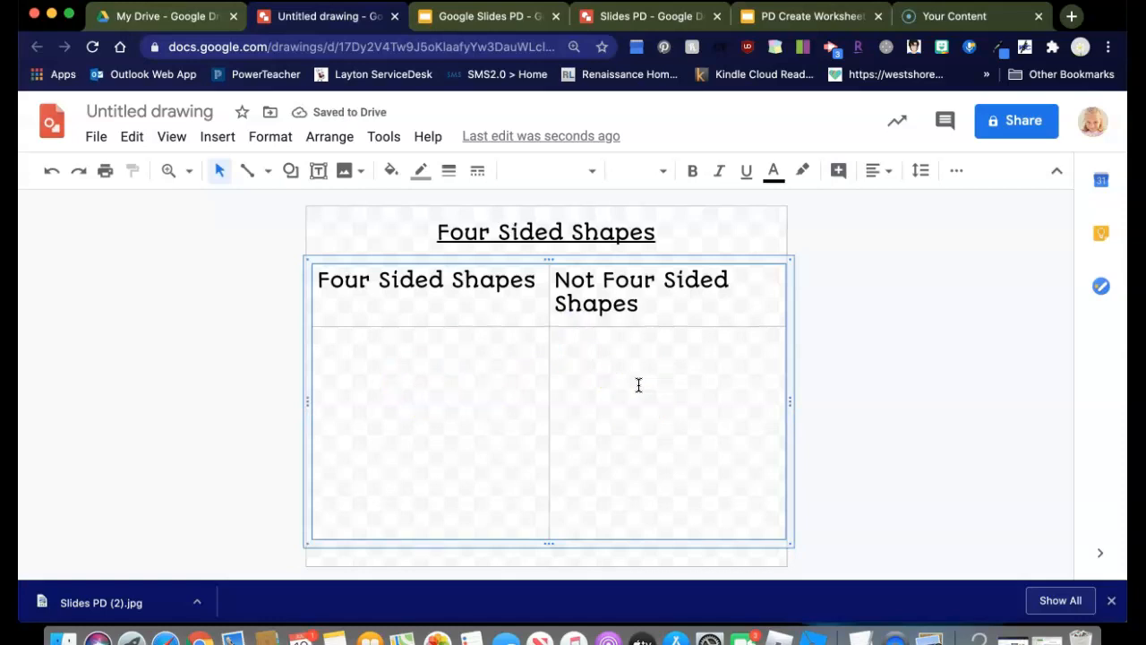
click(524, 246)
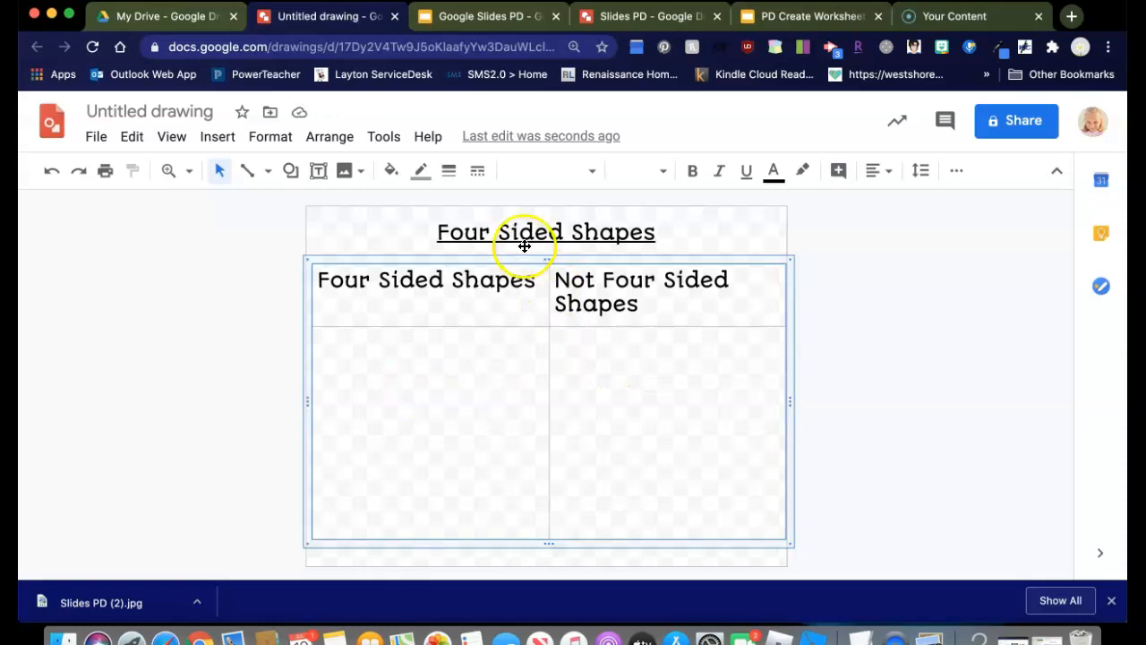
Step: Draw a small rectangle under the "Four Sided Shapes" column heading and fill it with red
click(290, 170)
mouse_move(361, 219)
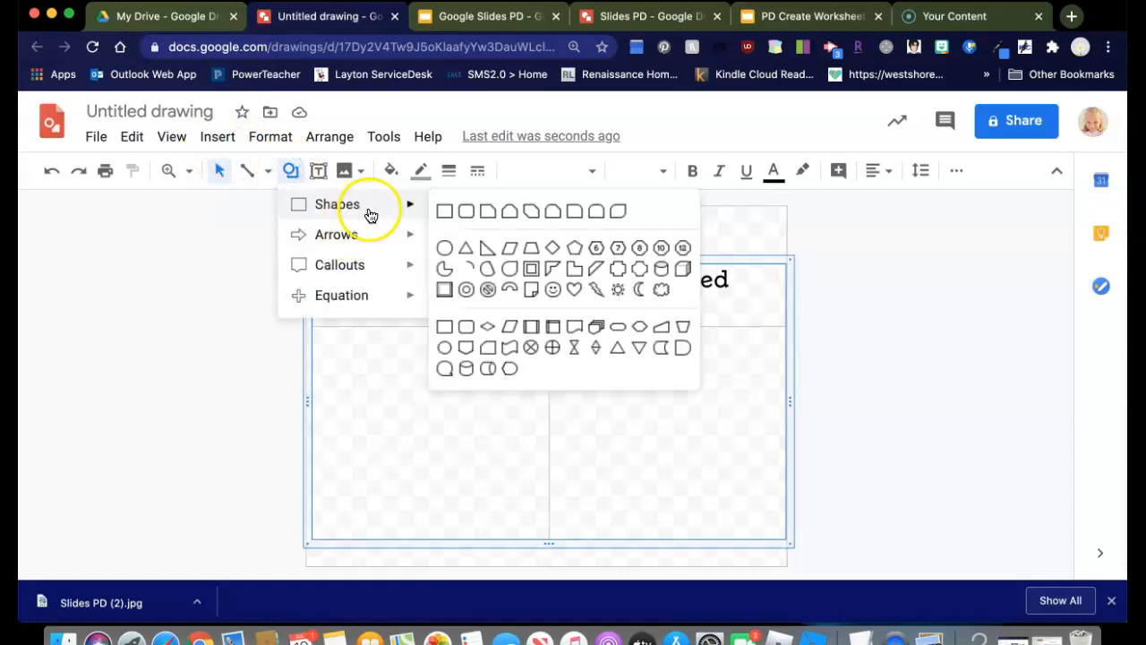
click(451, 213)
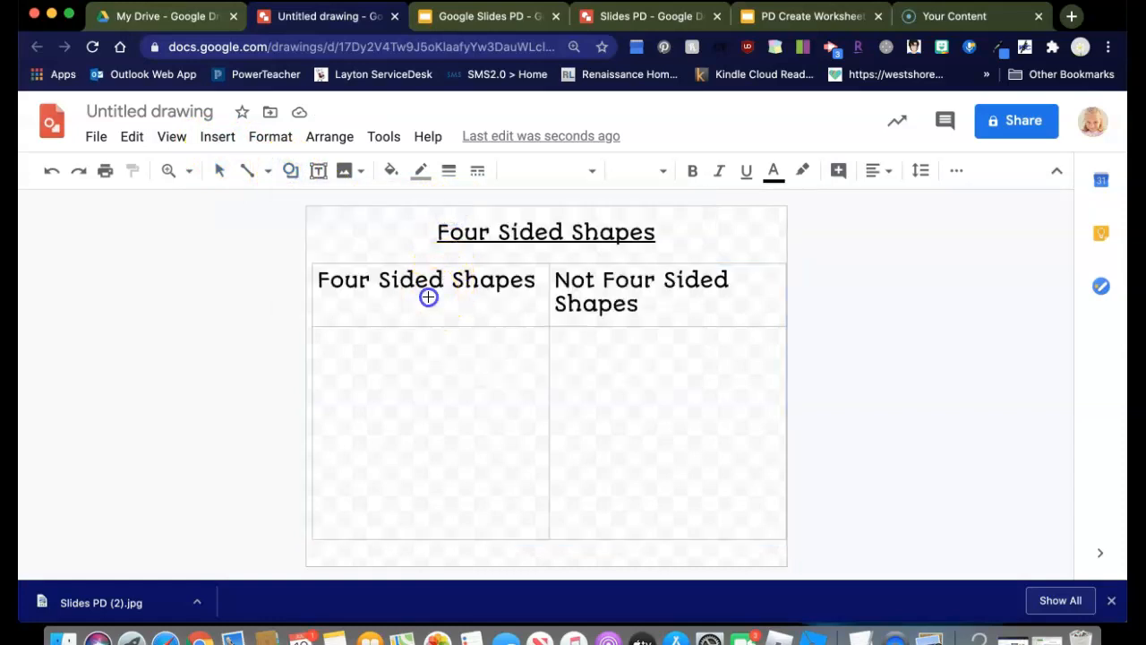
drag(458, 321, 459, 322)
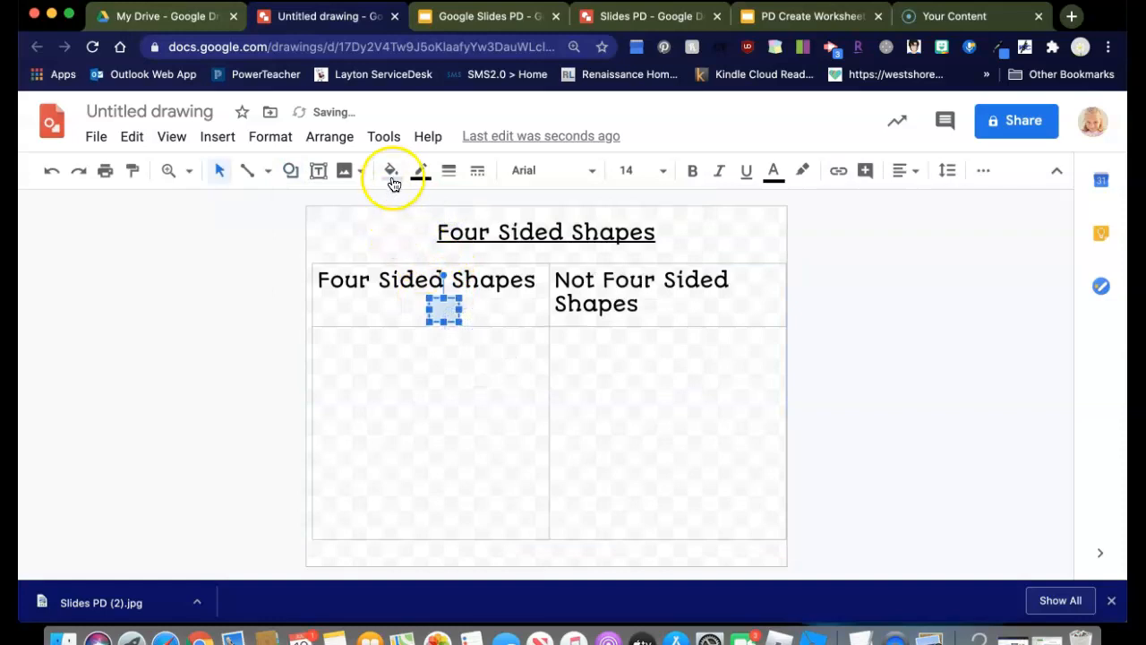
click(391, 170)
click(420, 295)
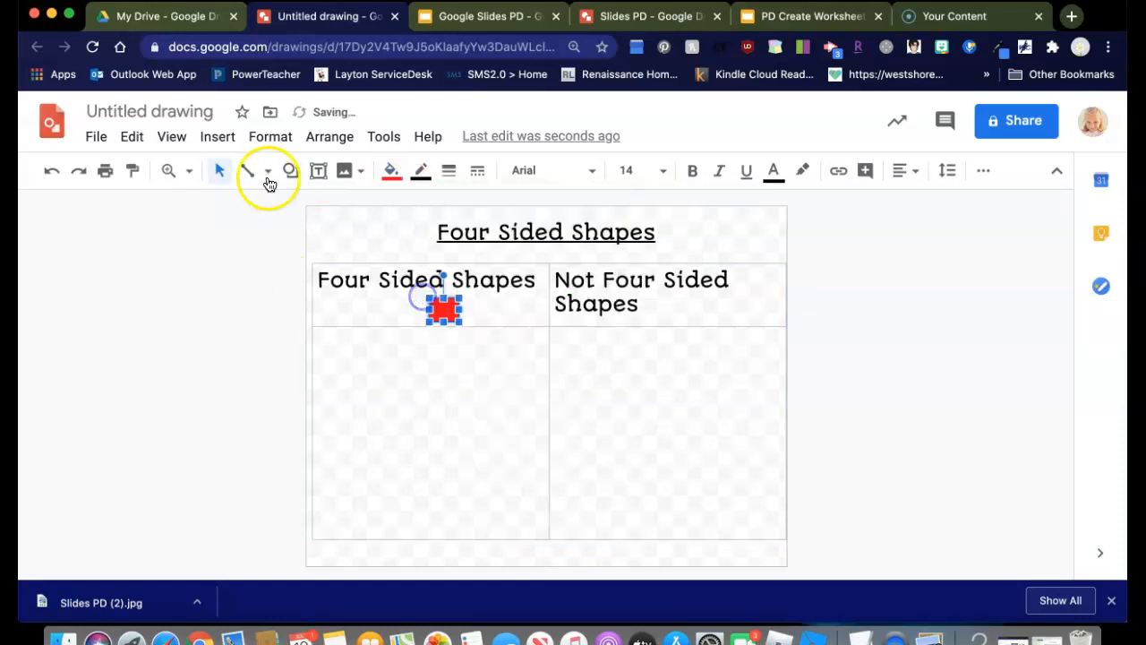
Step: Draw a small red oval in the header cell of the "Not Four Sided Shapes" column, beside the word "Shapes"
click(294, 175)
mouse_move(317, 207)
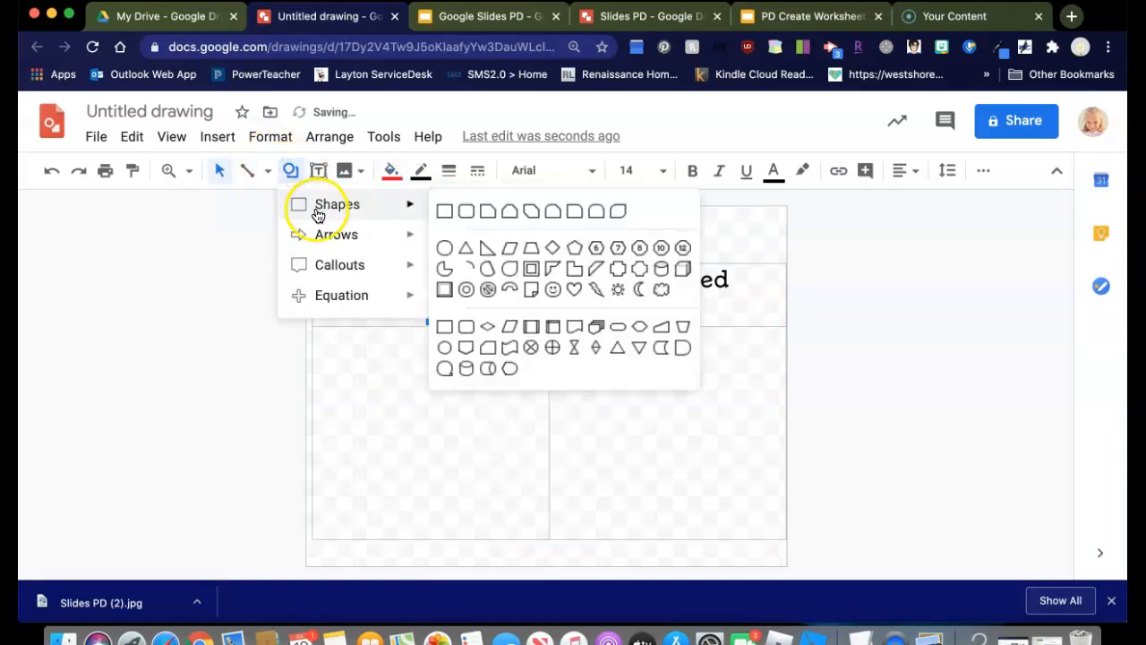
click(445, 256)
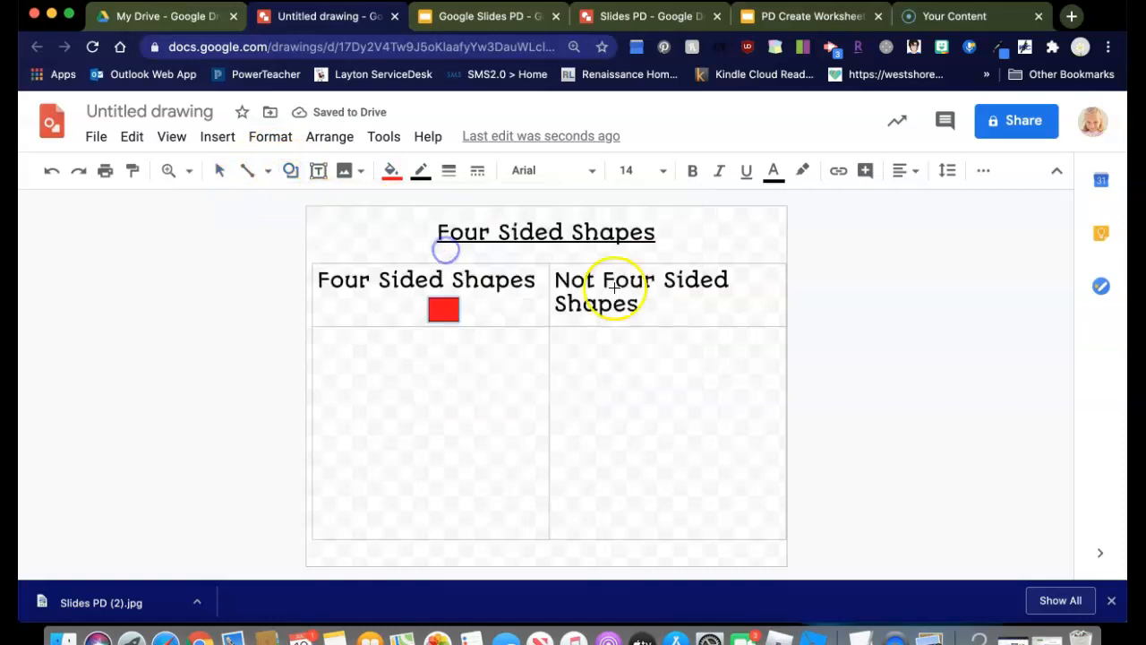
mouse_move(689, 306)
mouse_down()
mouse_move(720, 317)
mouse_move(728, 337)
mouse_move(705, 310)
mouse_up()
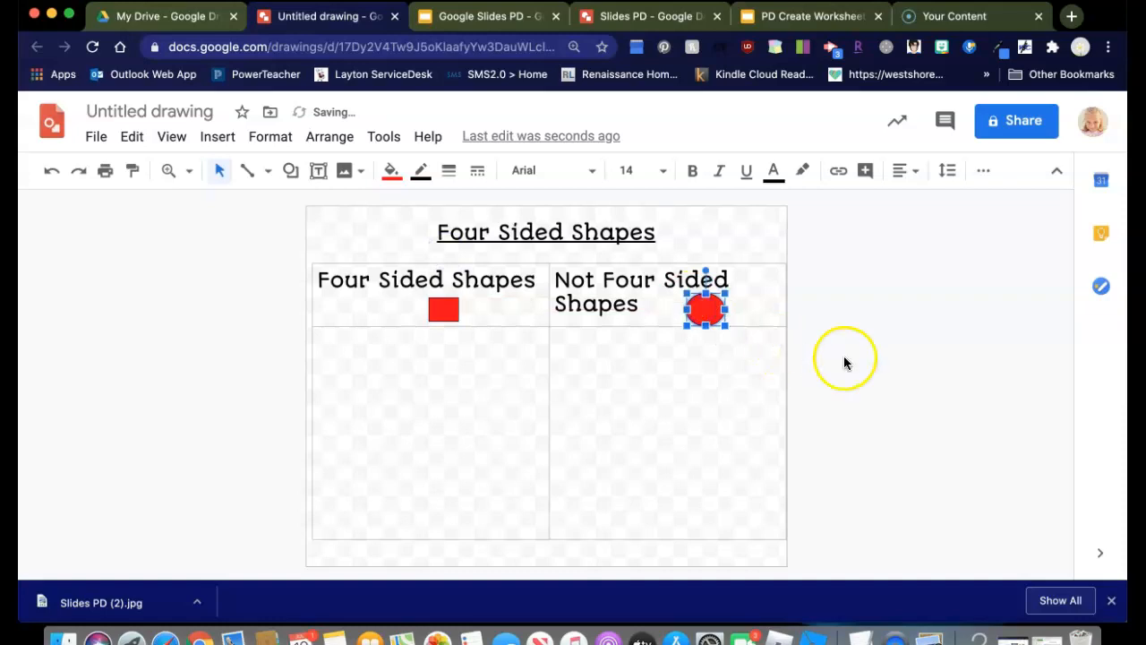
click(845, 362)
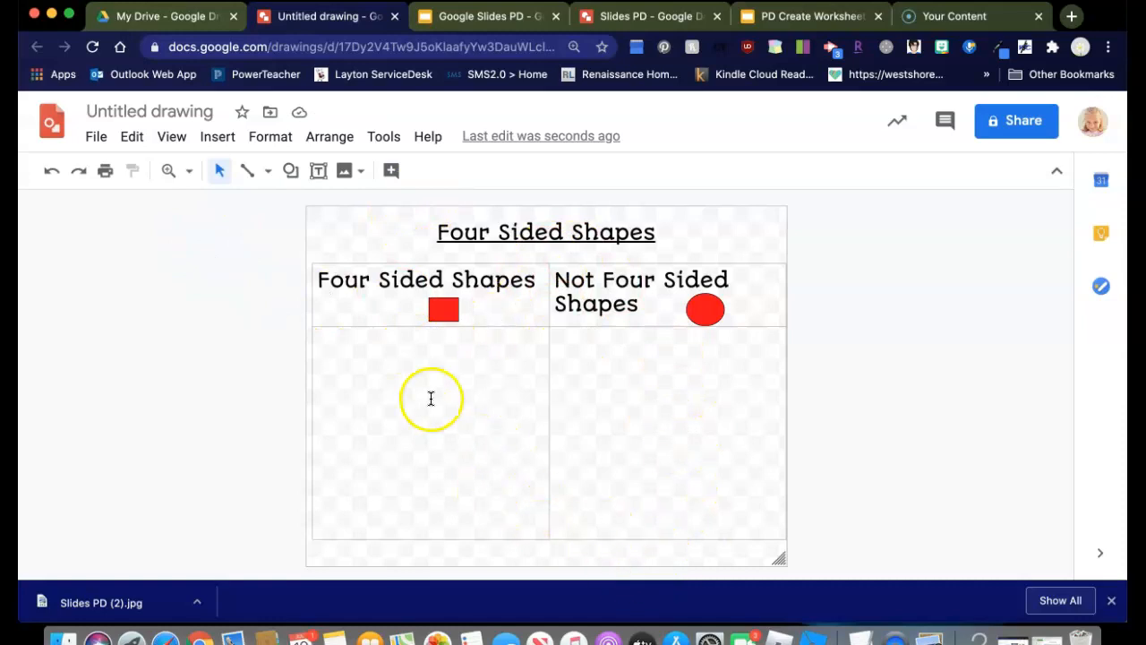
Step: Rename the drawing file as "PD Drag and Drop"
click(96, 139)
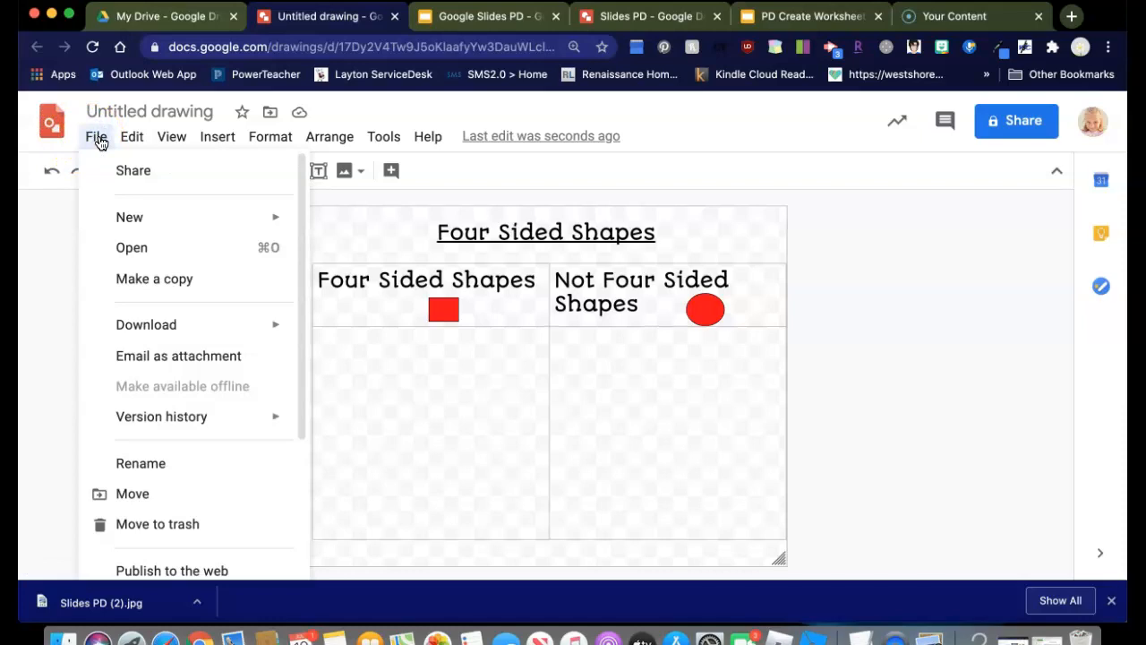
click(164, 106)
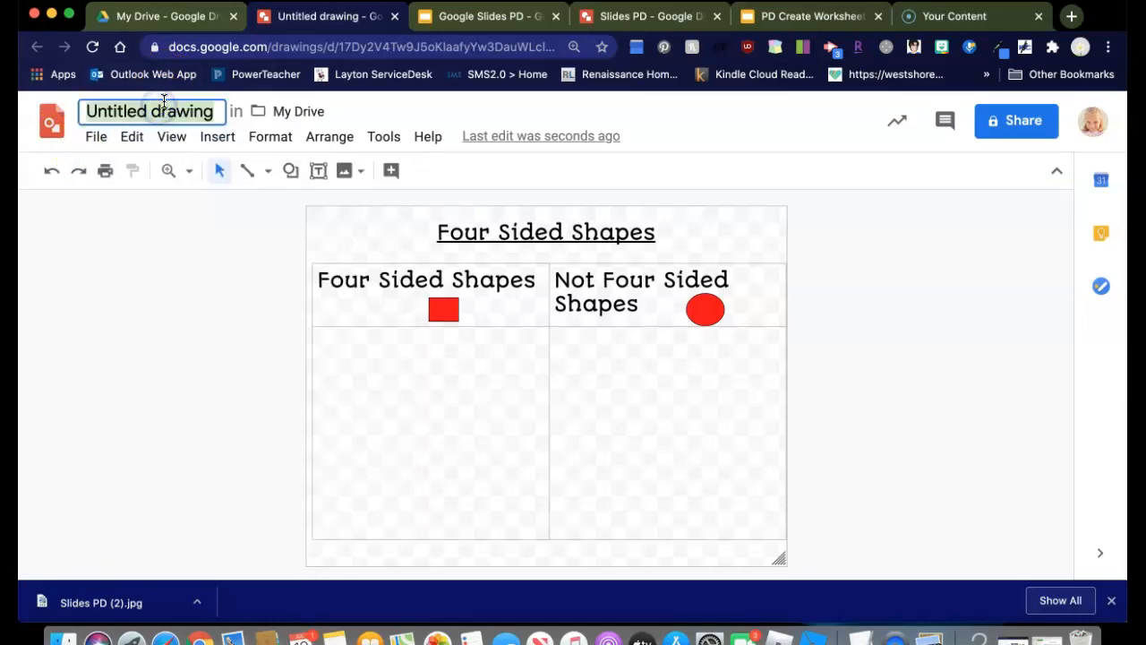
text(PS)
key(BackSpace)
text(D Drag a)
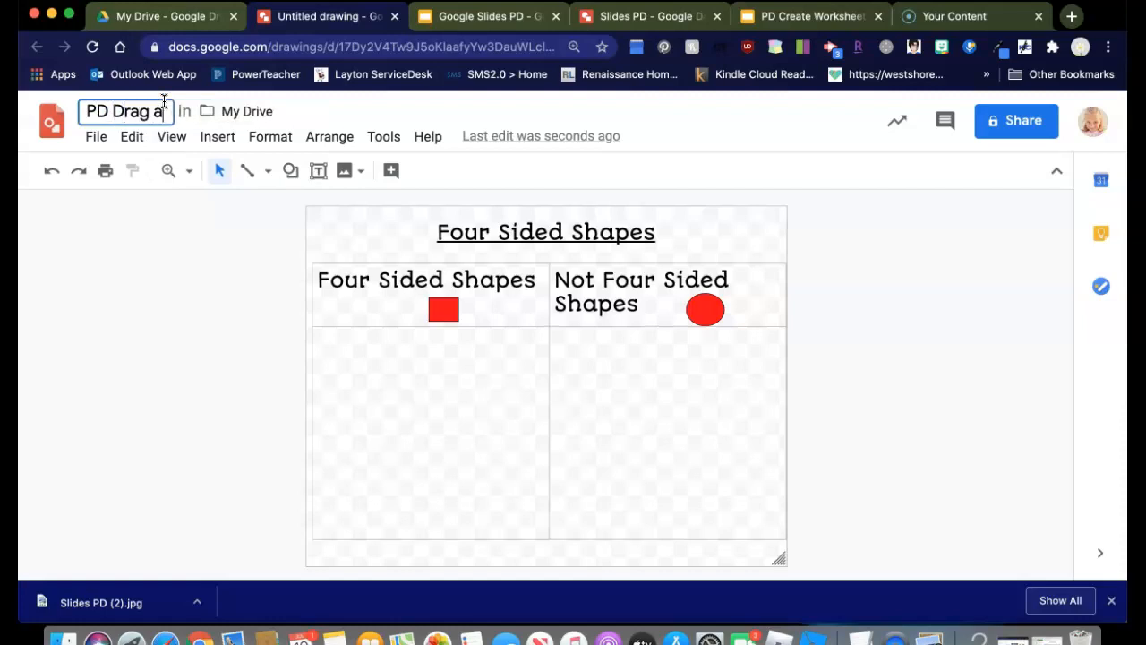
text(nd Drop)
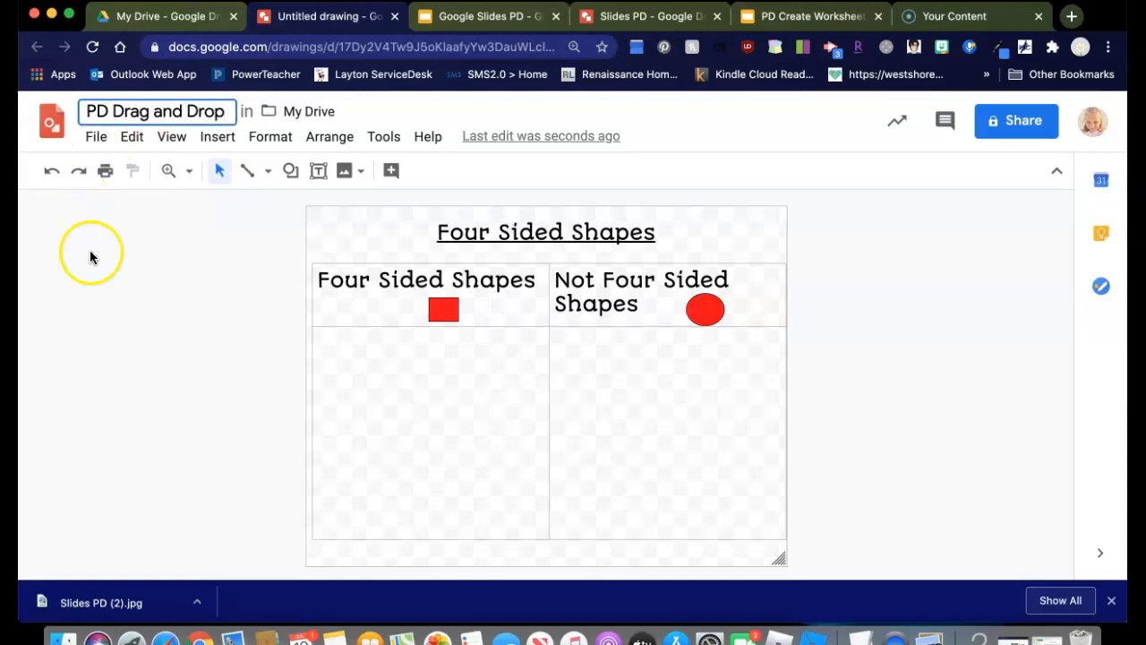
click(375, 364)
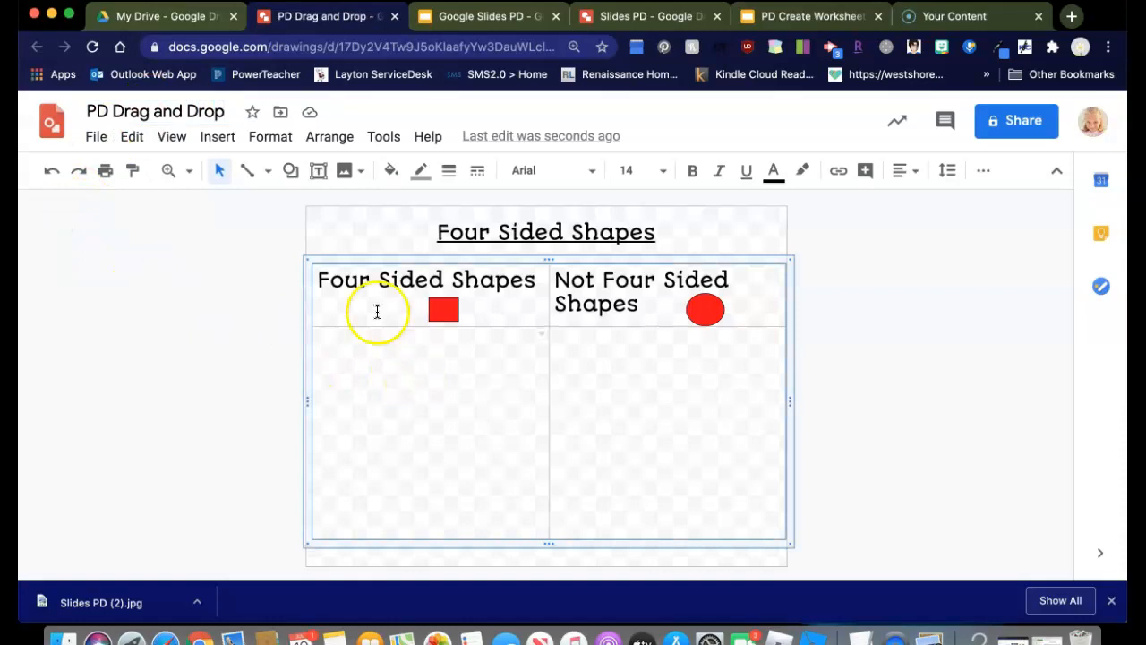
click(356, 240)
click(330, 233)
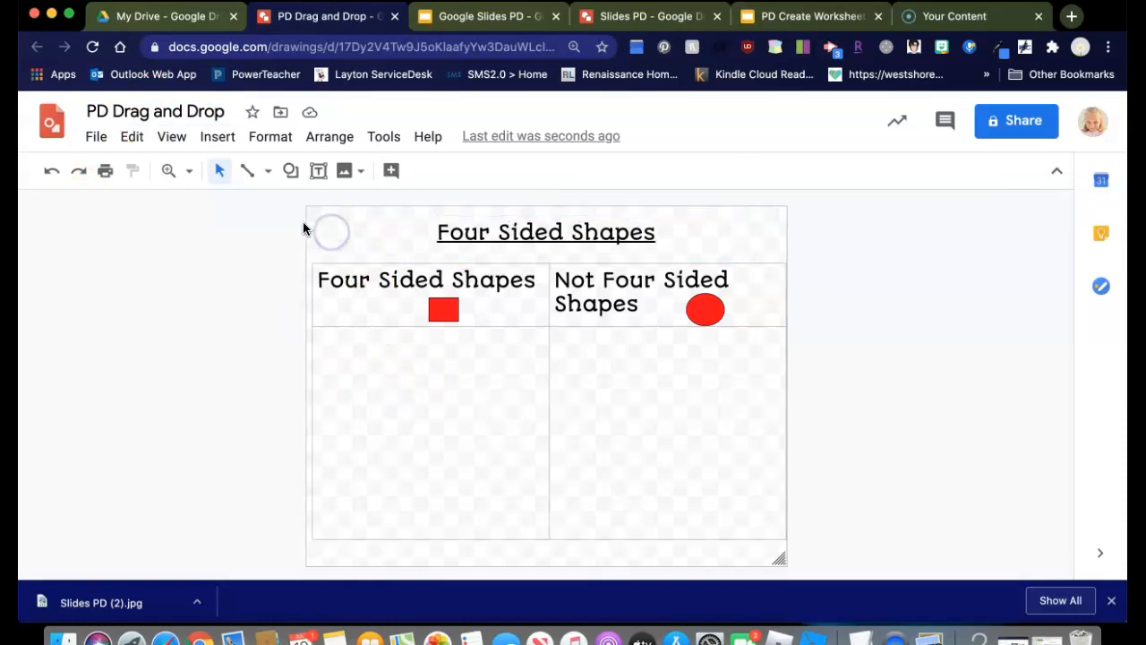
Step: Download the PD Drag and Drop drawing as a JPEG image
click(100, 137)
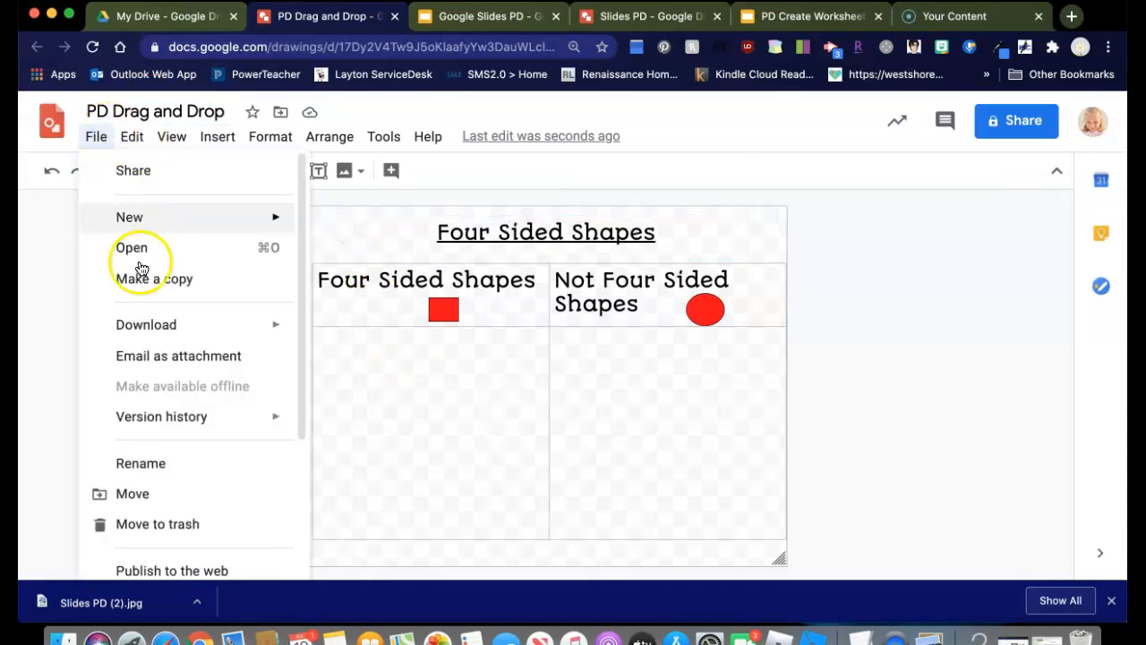
mouse_move(157, 325)
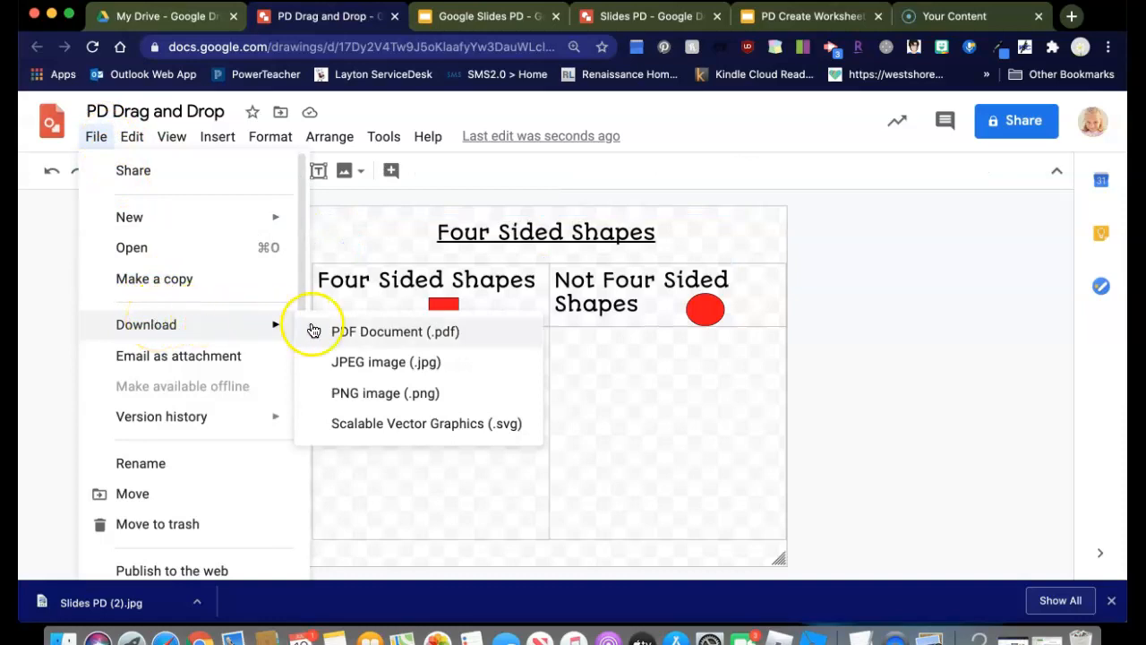
click(331, 358)
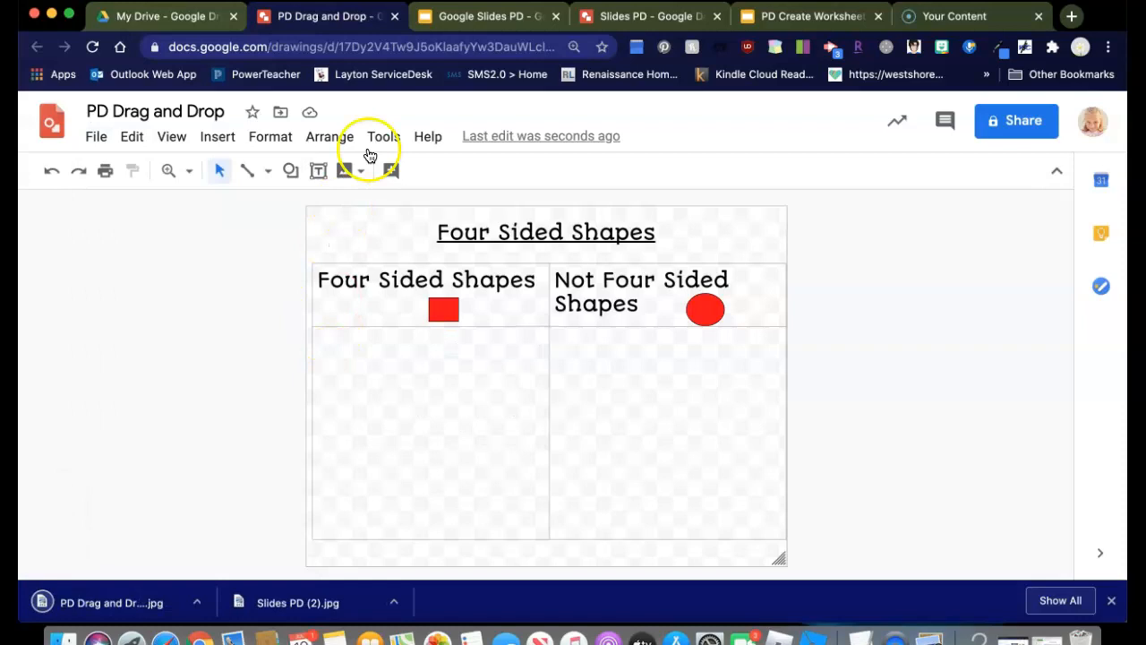
Step: Switch to the PD Create Worksheet presentation and select the blank slide 6
click(788, 16)
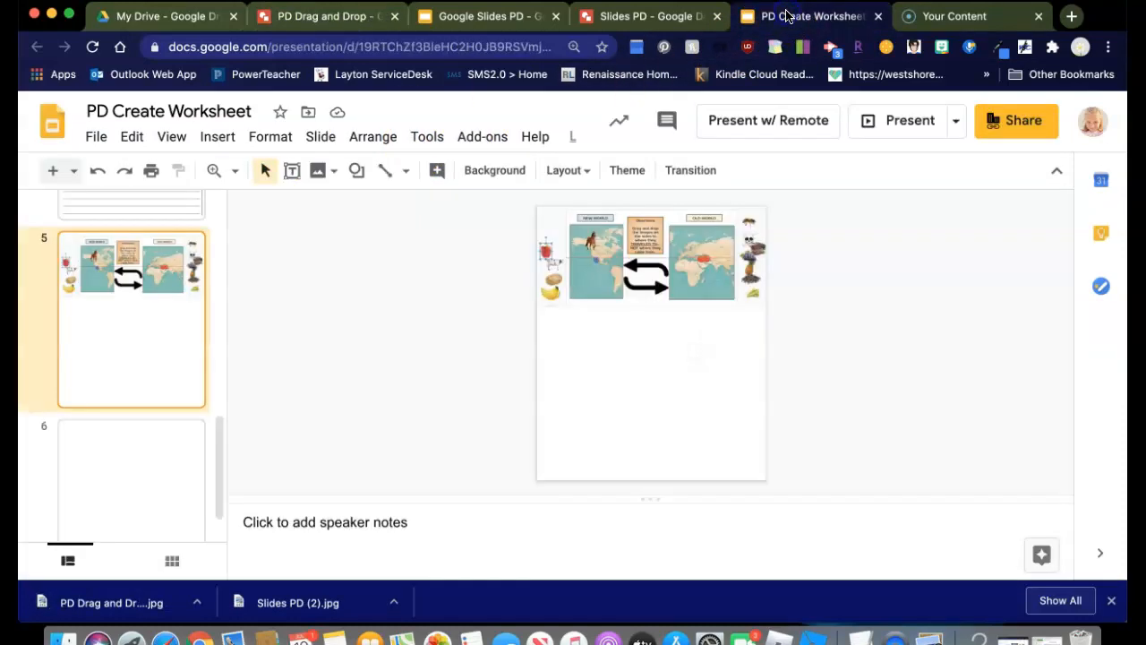
scroll(134, 451, down, 2)
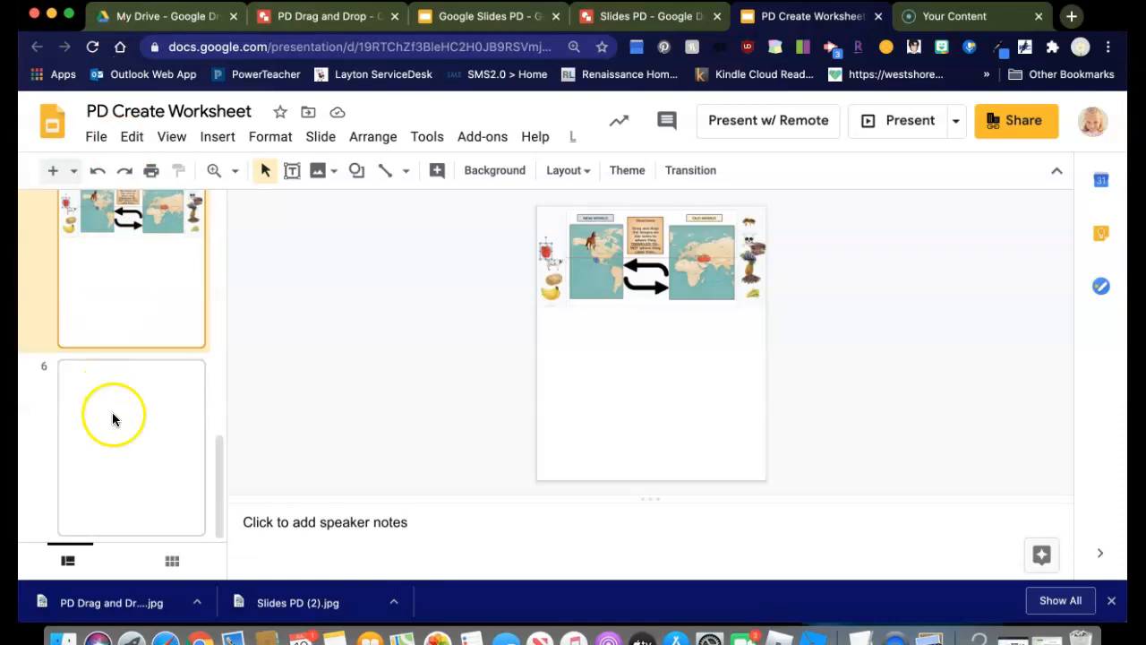
click(112, 412)
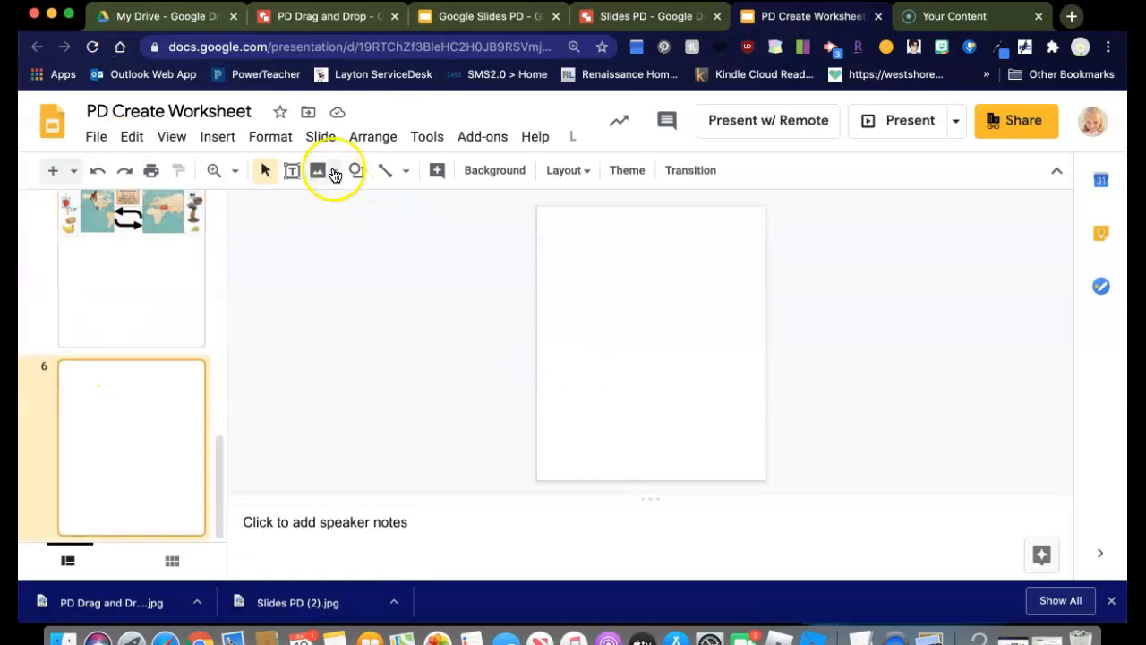
Step: Set the background of slide 6 to the image PD Drag and Drop.jpg from the Downloads folder
click(488, 175)
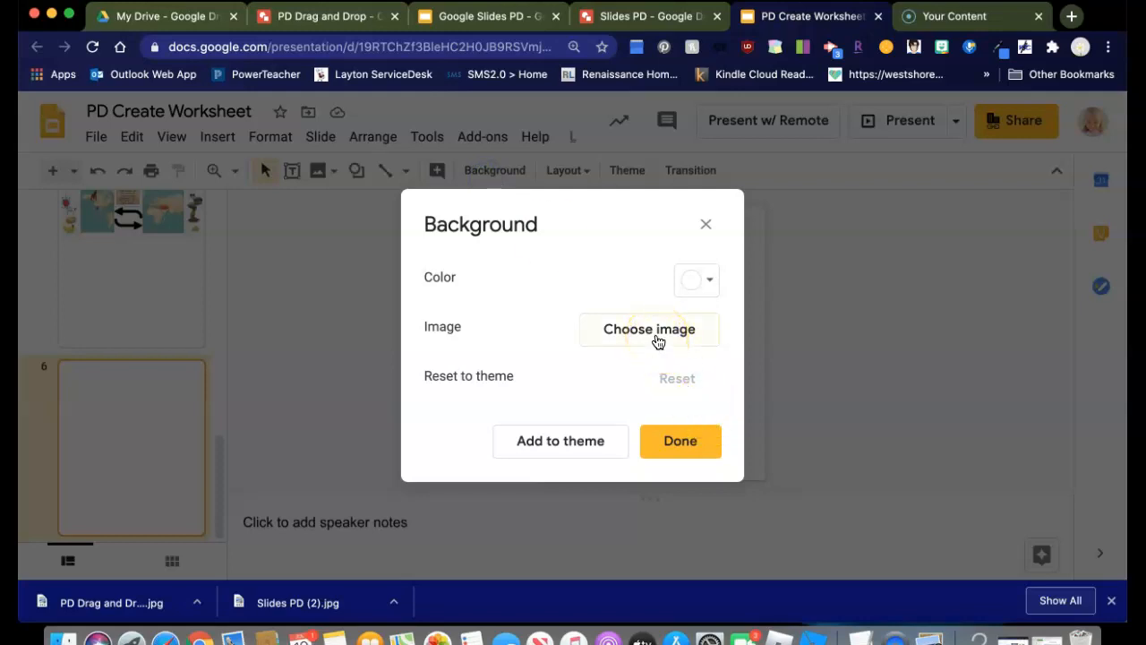
click(707, 227)
click(477, 170)
click(653, 324)
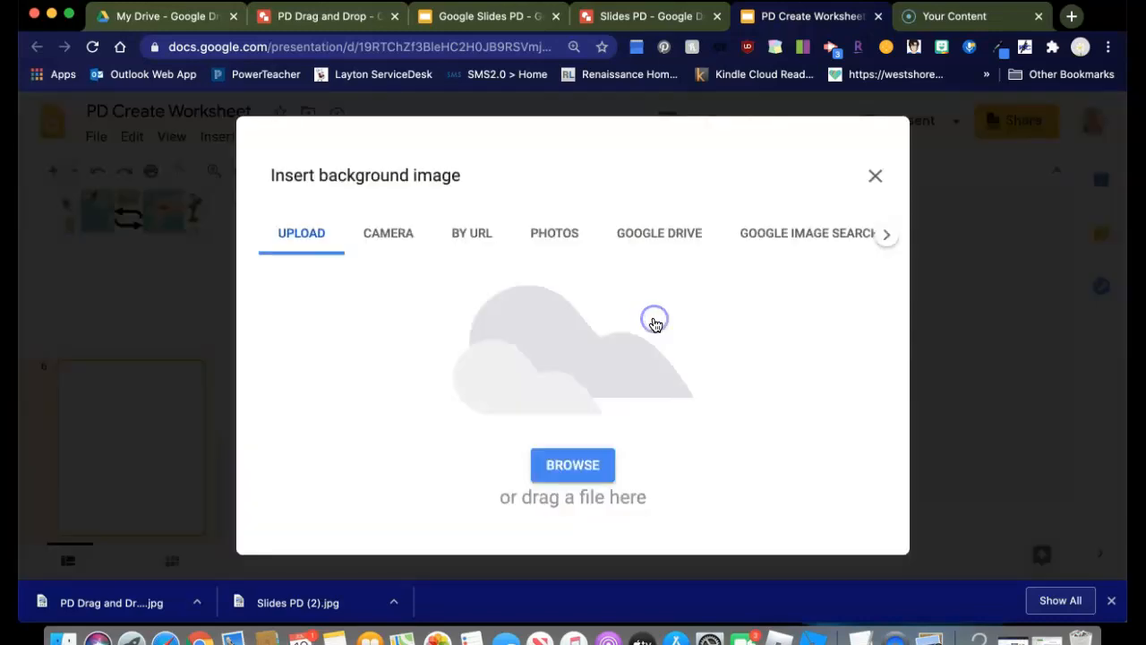
click(584, 476)
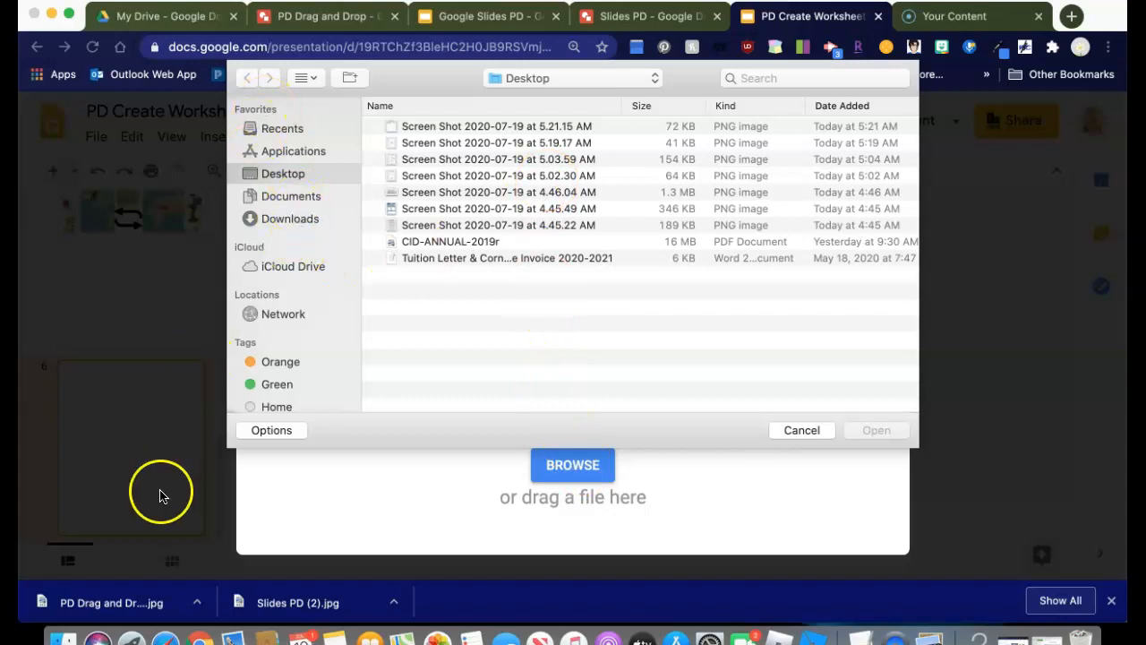
click(302, 220)
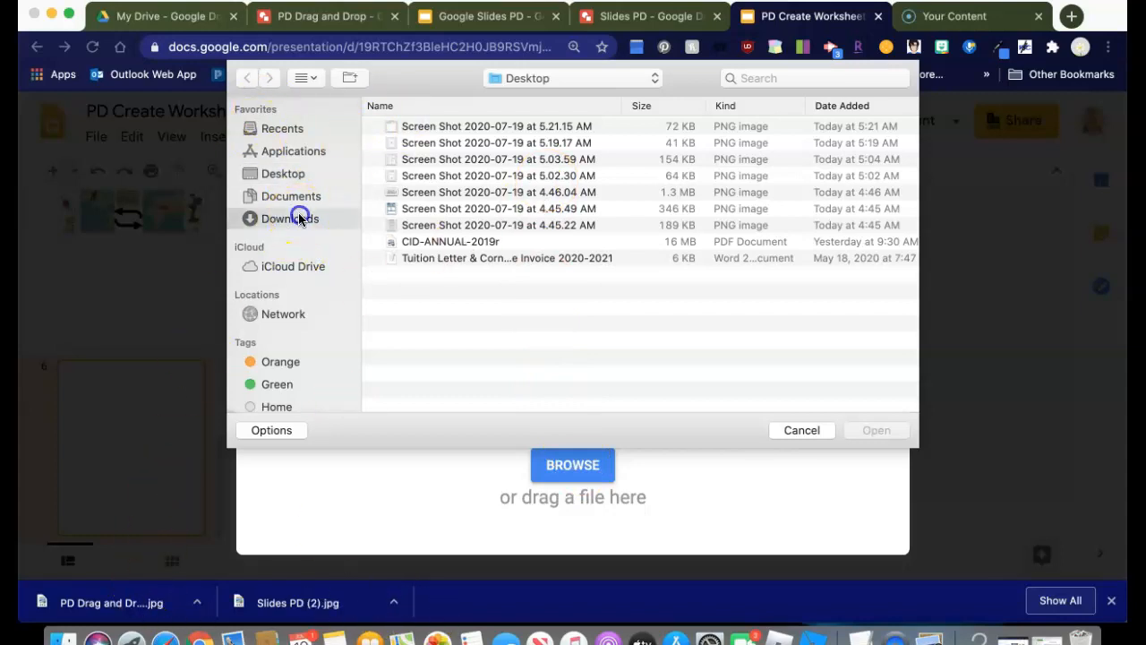
click(577, 126)
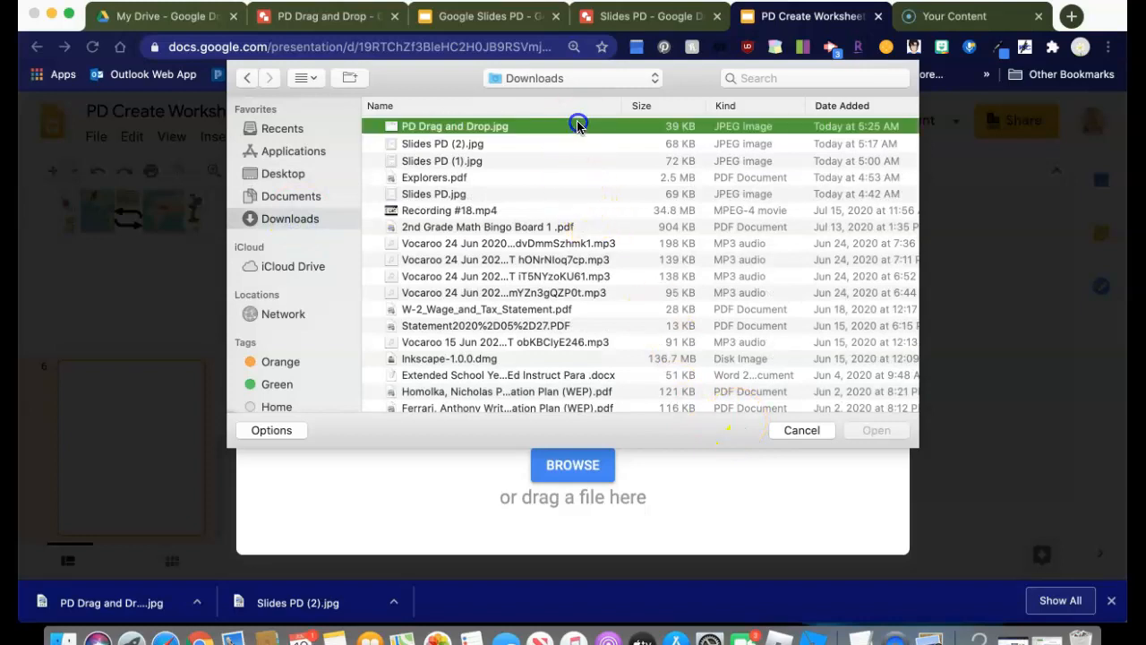
click(900, 434)
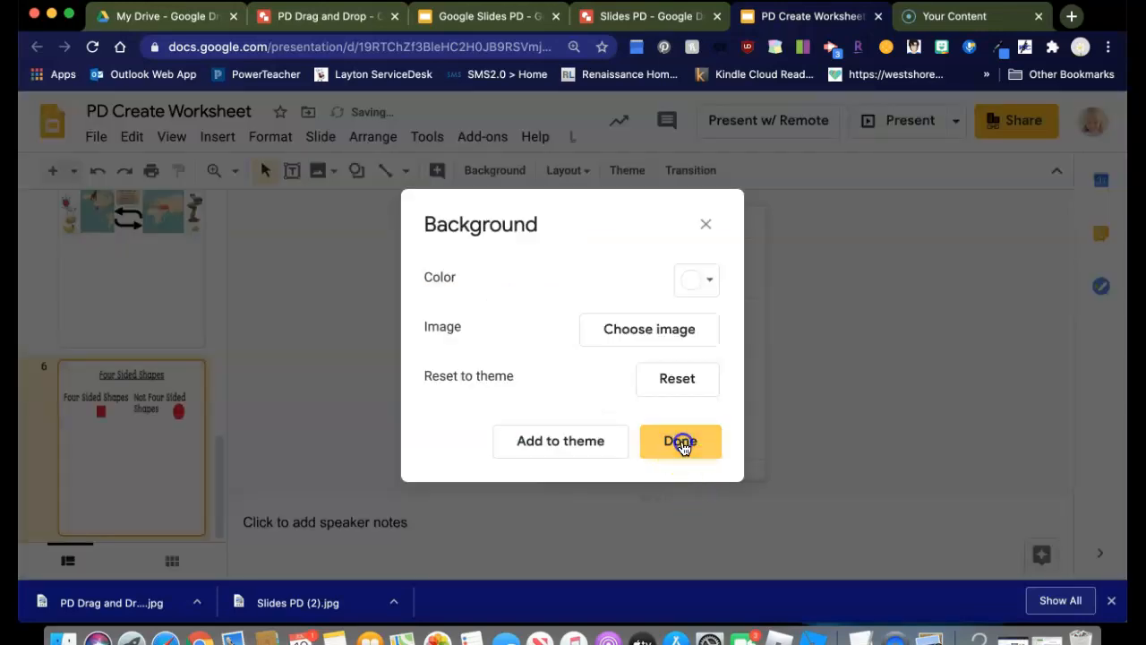
click(682, 443)
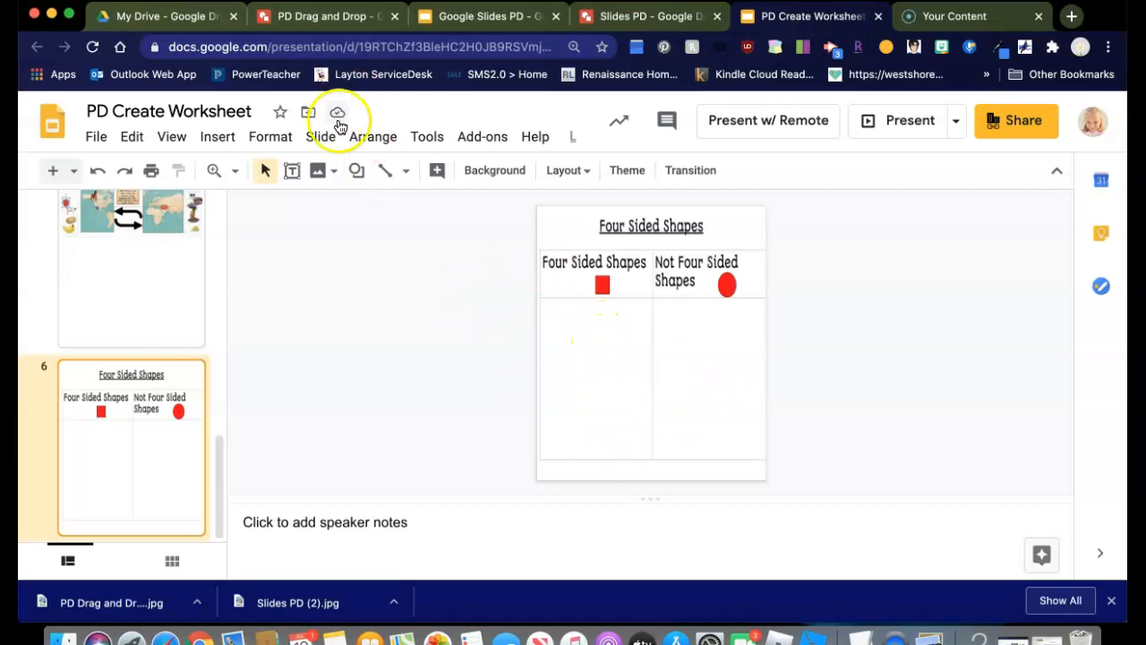
Step: Draw a small rectangle below the "Four Sided Shapes" column at the slide's lower edge and fill it with orange
click(357, 172)
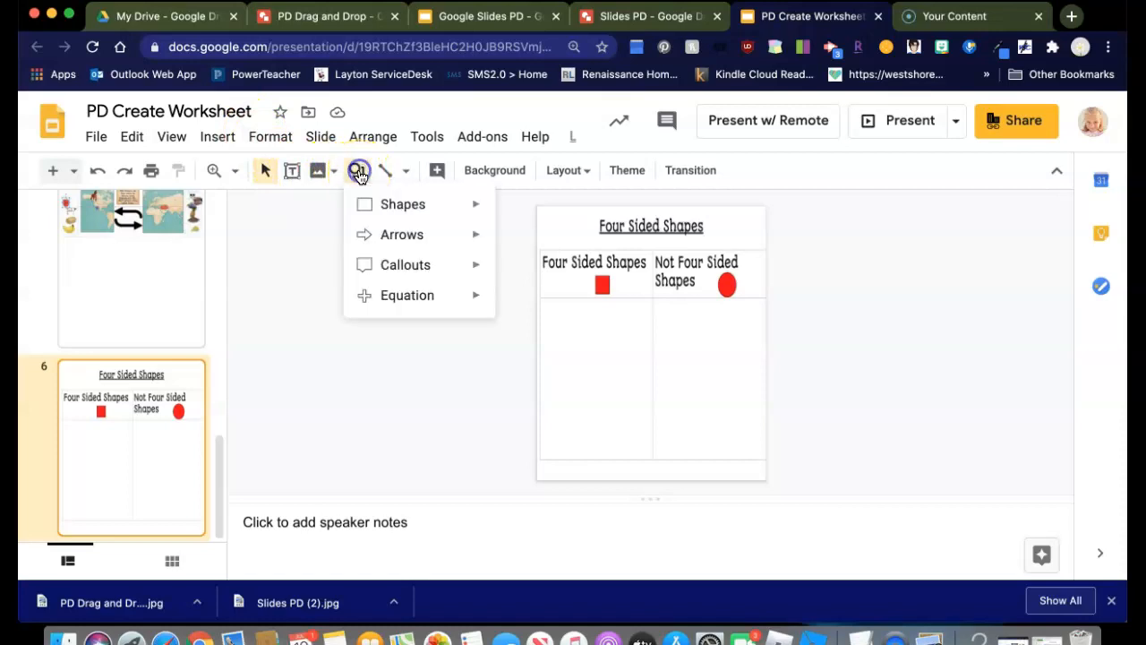
mouse_move(385, 203)
click(510, 213)
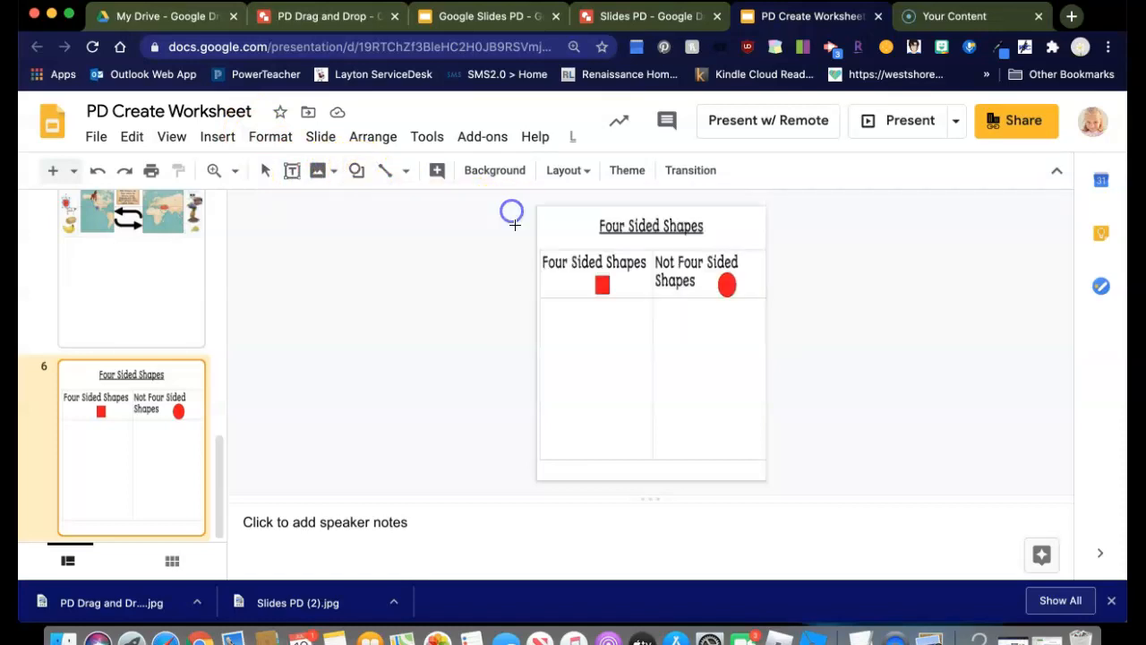
drag(548, 466, 598, 475)
click(437, 170)
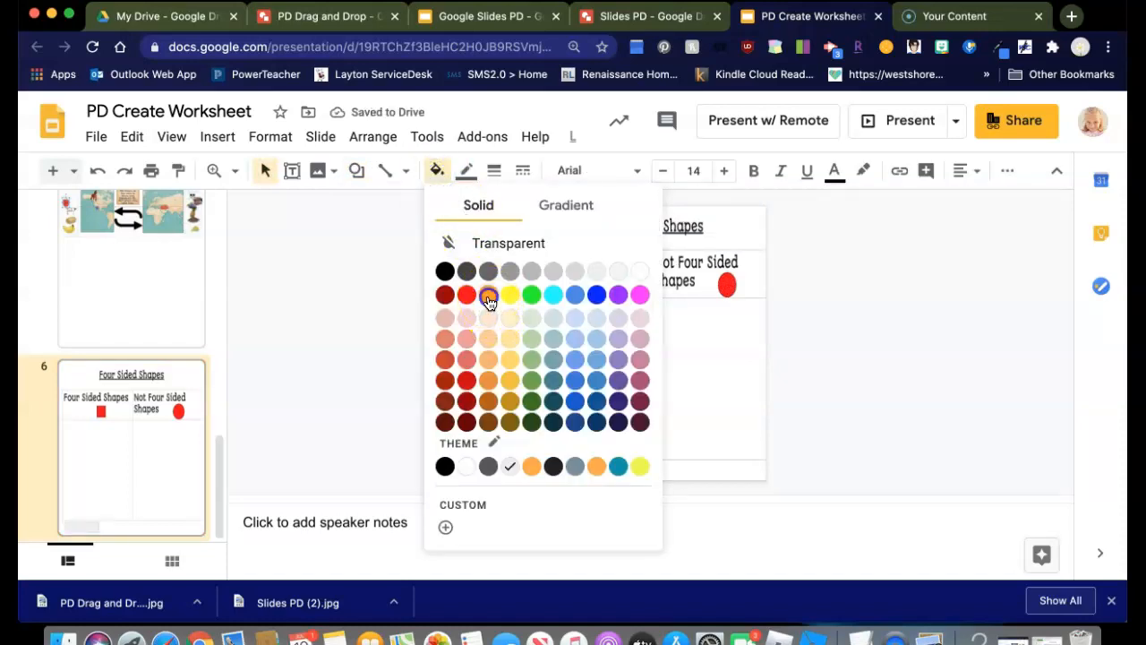
click(489, 298)
Step: Open the selection of basic shapes for adding another sorting piece to the slide
click(356, 170)
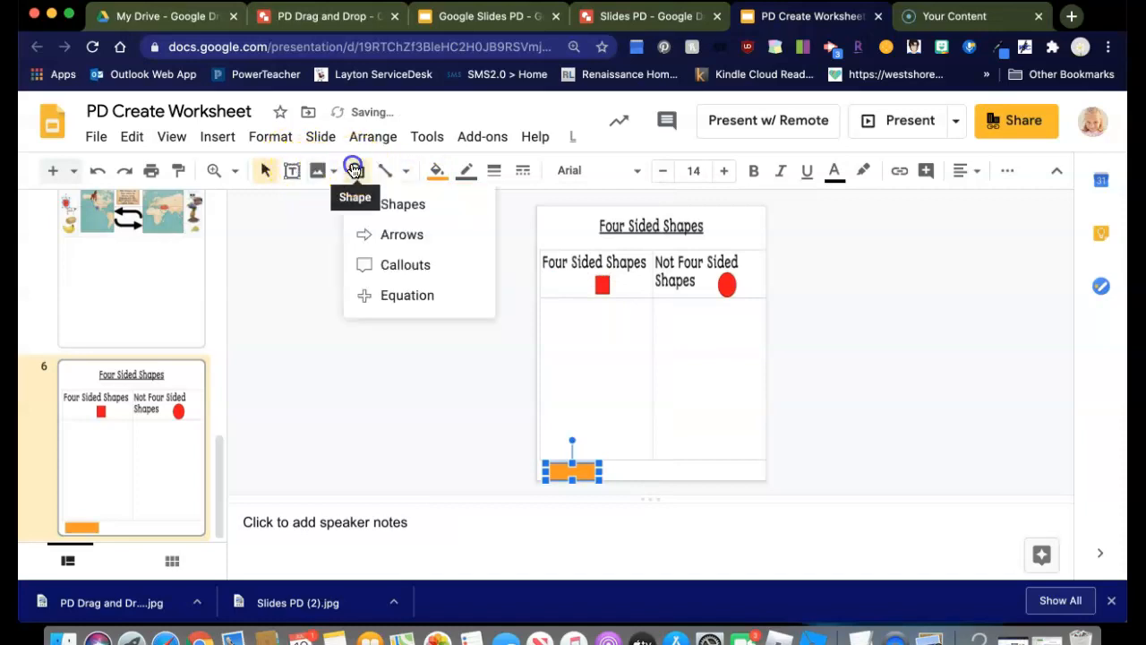
mouse_move(374, 205)
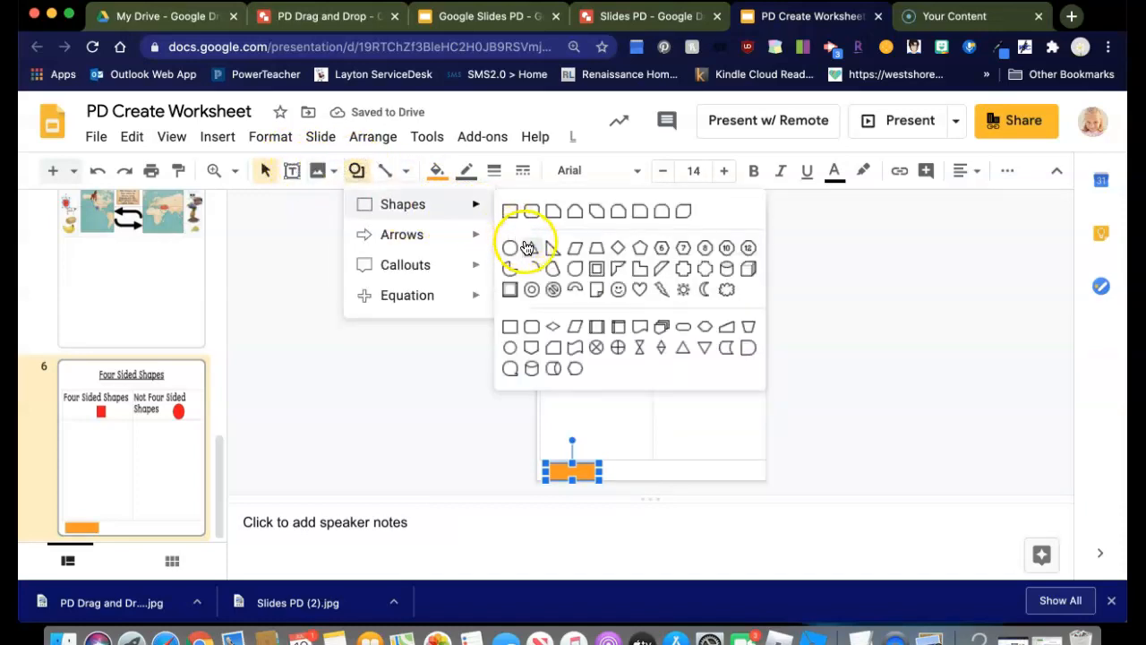